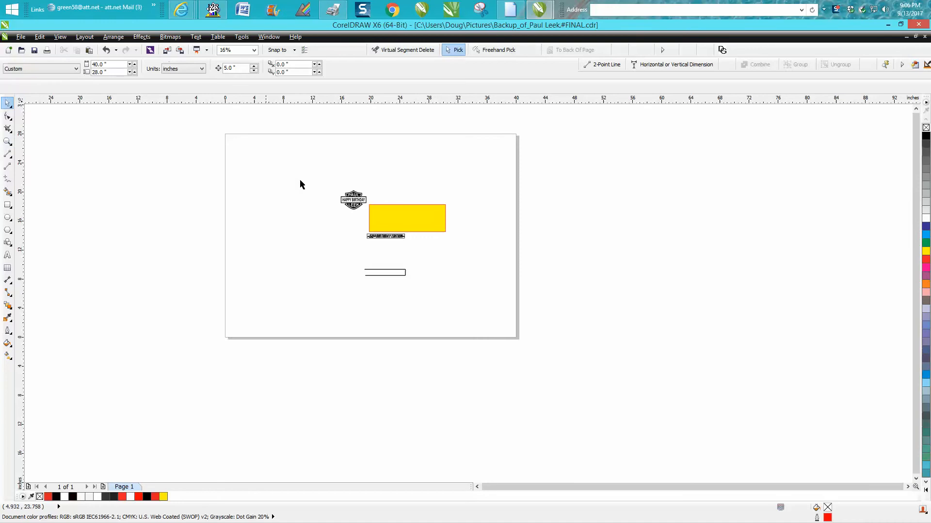
{"action": "left_click_drag", "start_coordinate": [343, 206], "coordinate": [376, 221]}
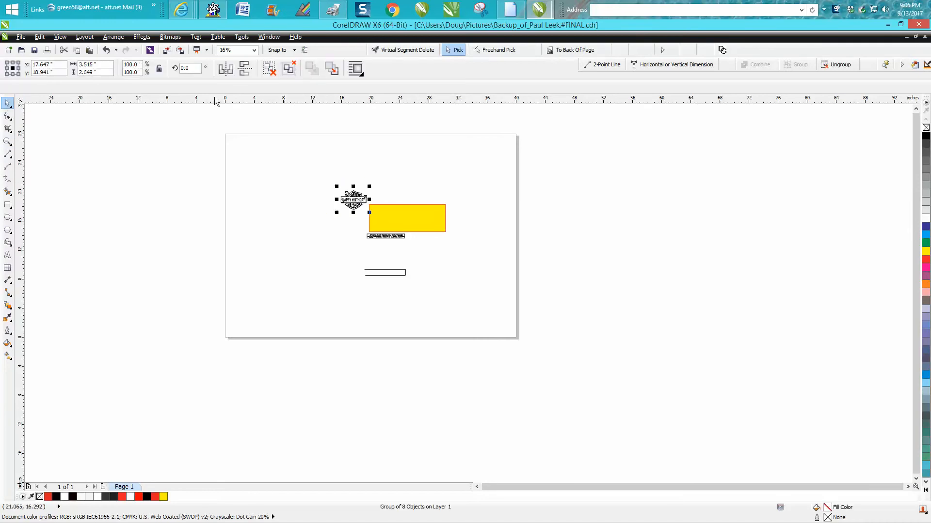
{"action": "left_click", "coordinate": [119, 39]}
{"action": "left_click", "coordinate": [257, 152]}
{"action": "left_click", "coordinate": [8, 142]}
{"action": "left_click_drag", "start_coordinate": [323, 181], "coordinate": [474, 304]}
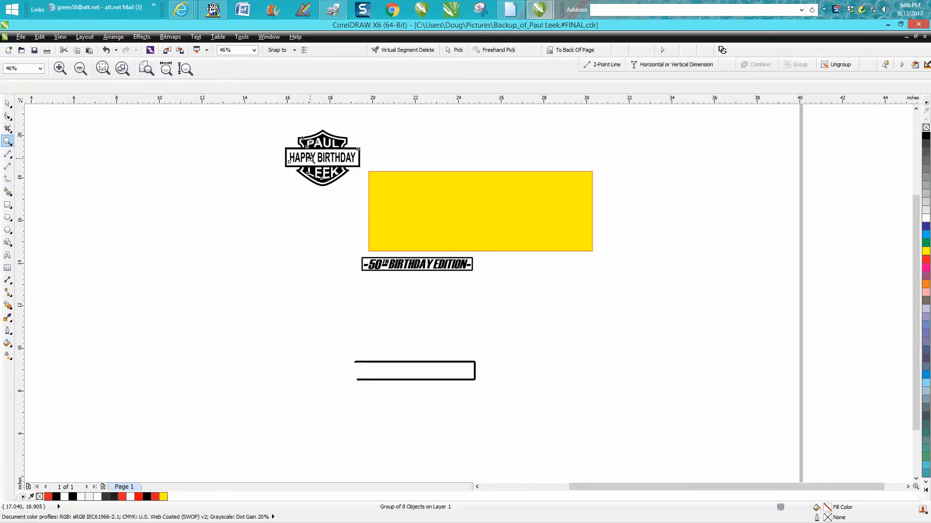
{"action": "left_click", "coordinate": [310, 159]}
{"action": "scroll", "coordinate": [315, 169], "scroll_direction": "down", "scroll_amount": 3}
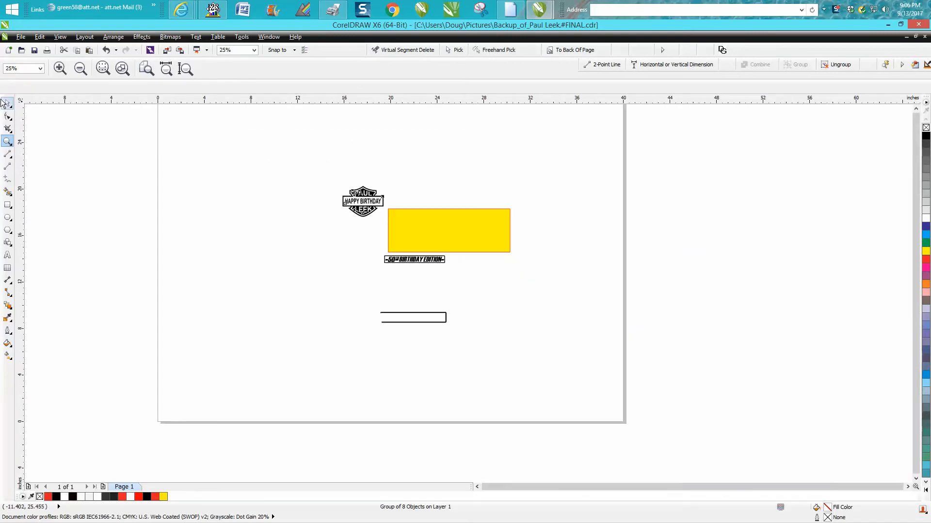
{"action": "key", "text": "space"}
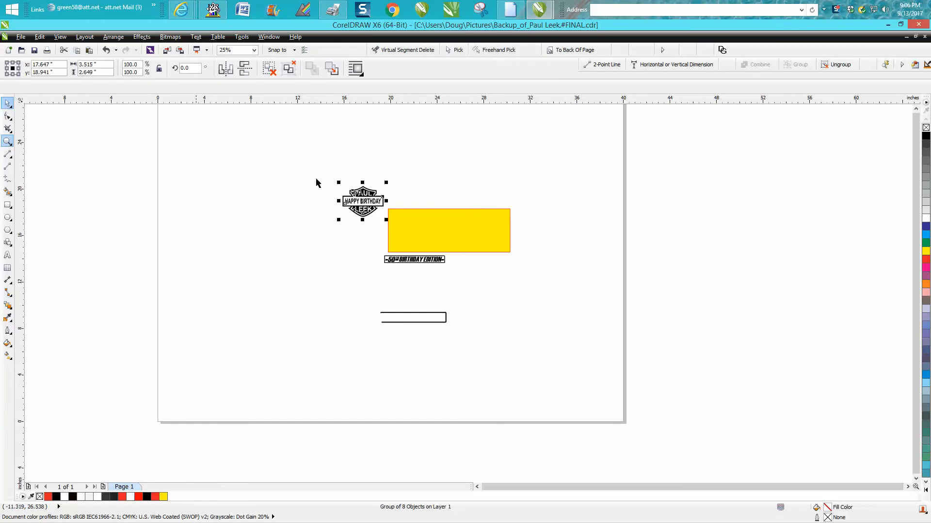
{"action": "key", "text": "Down"}
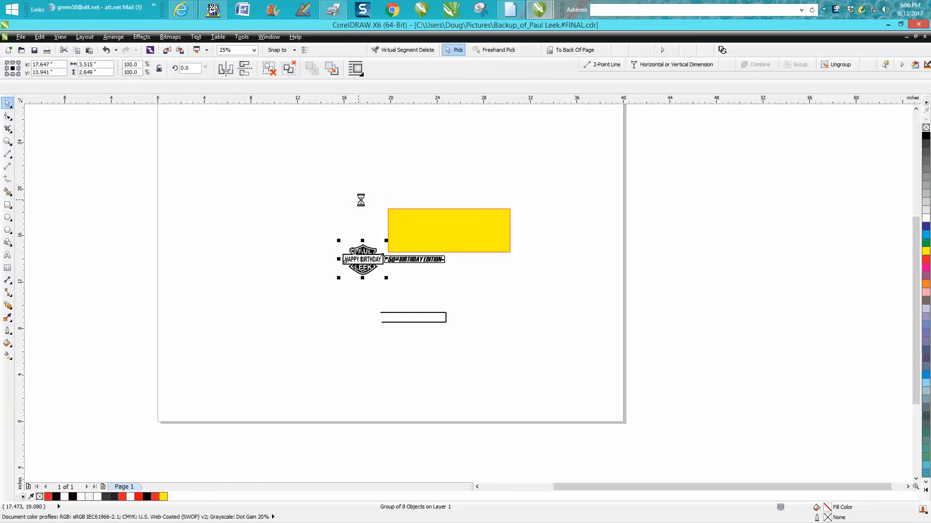
- Nudge the outlined banner frame 5 inches up around the text
{"action": "left_click", "coordinate": [414, 319]}
{"action": "key", "text": "Up"}
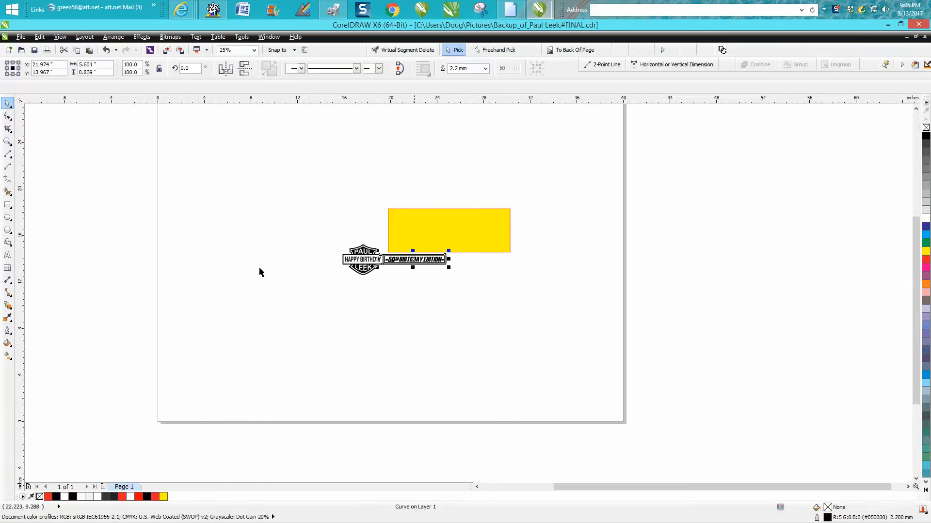
{"action": "left_click", "coordinate": [8, 142]}
- Zoom to the joined logo and drag the yellow rectangle down behind it
{"action": "left_click_drag", "start_coordinate": [334, 244], "coordinate": [482, 303]}
{"action": "left_click", "coordinate": [8, 103]}
{"action": "left_click_drag", "start_coordinate": [414, 168], "coordinate": [97, 339]}
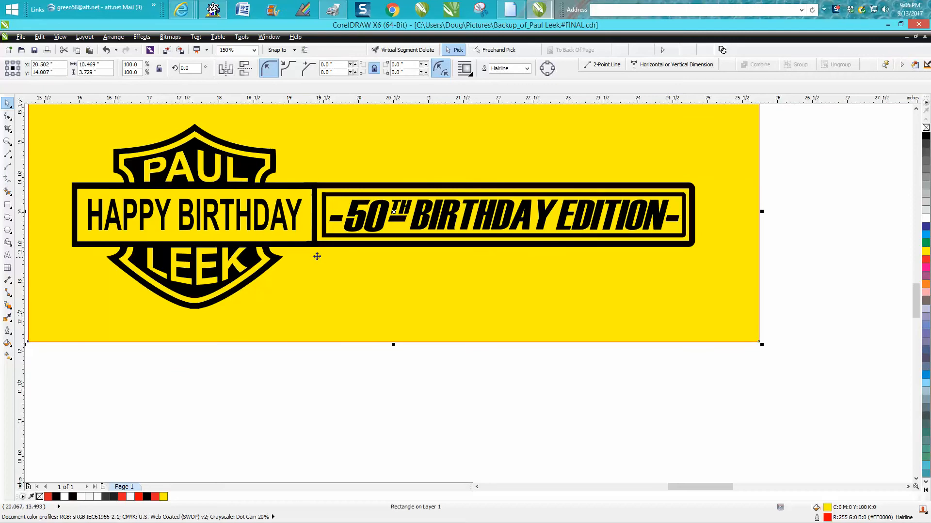
- Drag the yellow rectangle up so it sits above the logo
{"action": "left_click", "coordinate": [8, 142]}
{"action": "left_click_drag", "start_coordinate": [306, 235], "coordinate": [352, 266]}
{"action": "scroll", "coordinate": [393, 209], "scroll_direction": "down", "scroll_amount": 4}
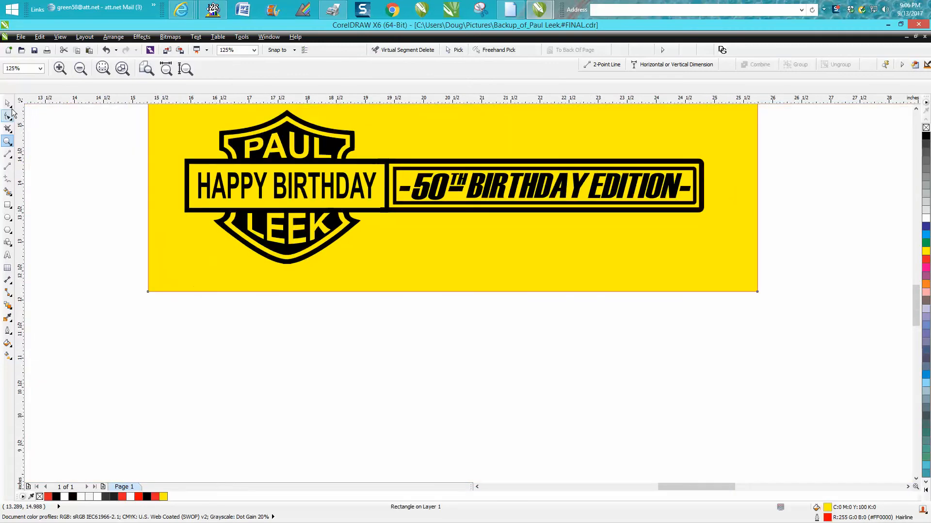
{"action": "key", "text": "space"}
{"action": "scroll", "coordinate": [524, 288], "scroll_direction": "down", "scroll_amount": 1}
{"action": "left_click_drag", "start_coordinate": [487, 268], "coordinate": [482, 162]}
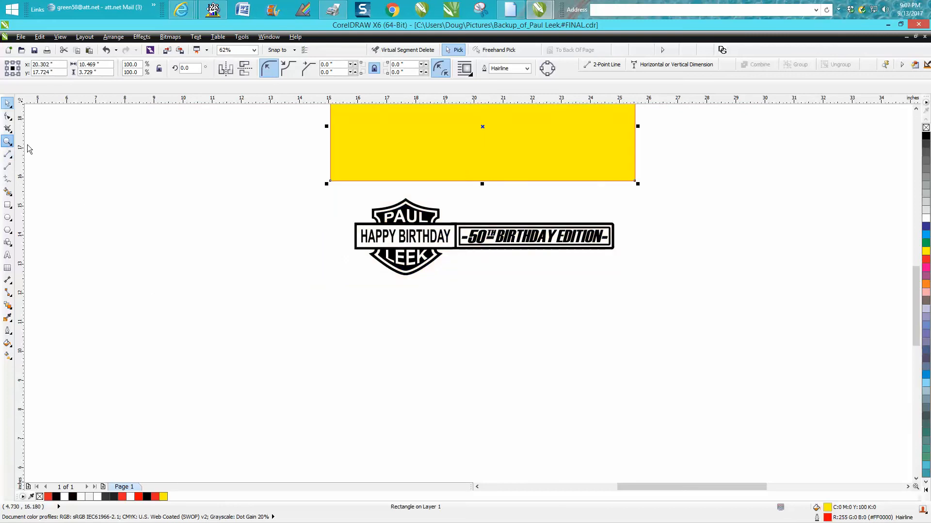
{"action": "left_click", "coordinate": [7, 141]}
- Nudge the outer 50th BIRTHDAY EDITION frame outline 5 inches down out of the way
{"action": "left_click_drag", "start_coordinate": [340, 193], "coordinate": [646, 287]}
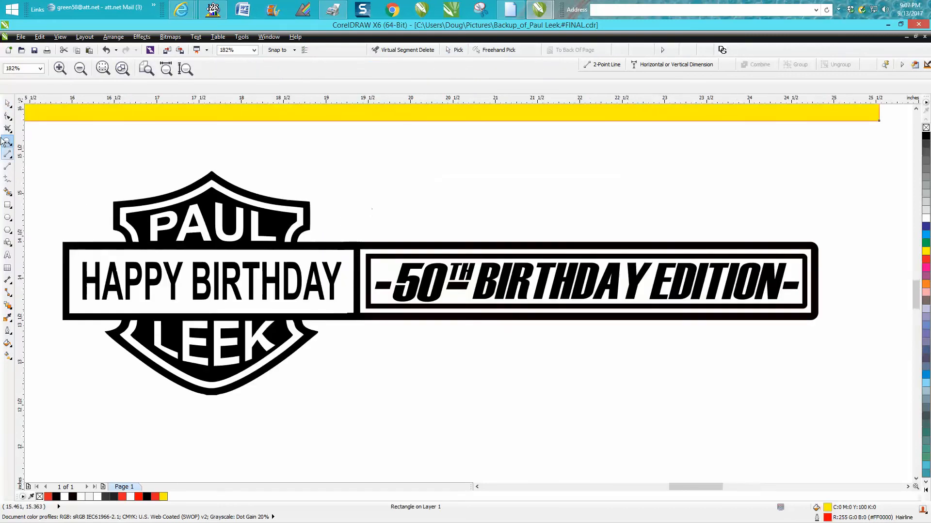
{"action": "key", "text": "space"}
{"action": "left_click", "coordinate": [444, 247]}
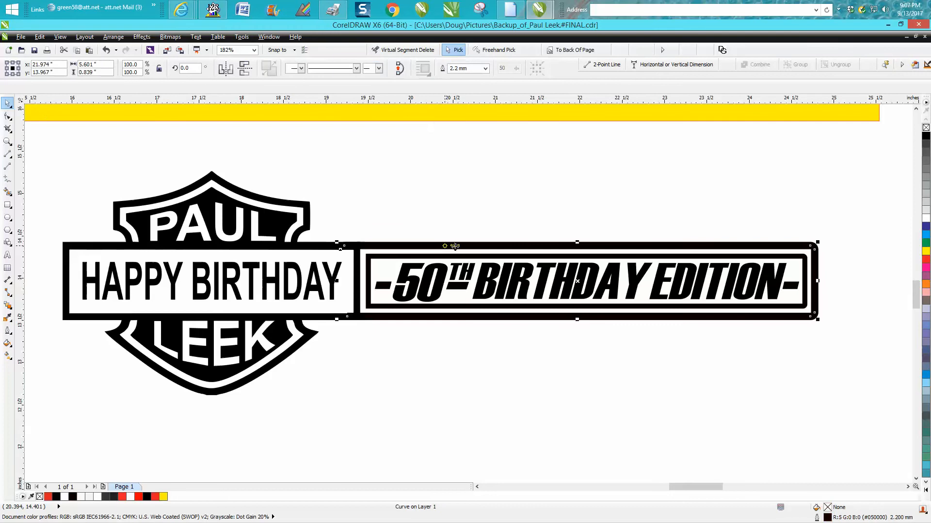
{"action": "key", "text": "Down"}
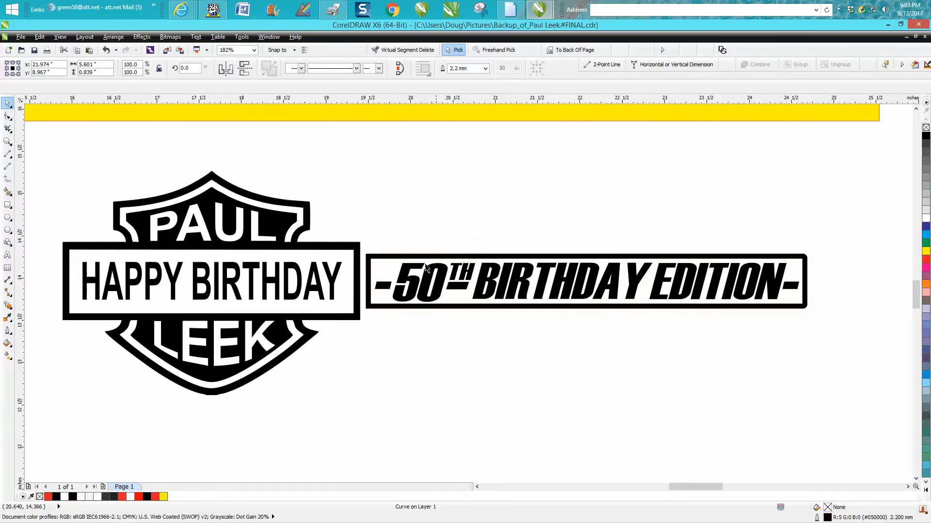
- Select the shield logo group
{"action": "left_click", "coordinate": [357, 275]}
{"action": "key", "text": "F10"}
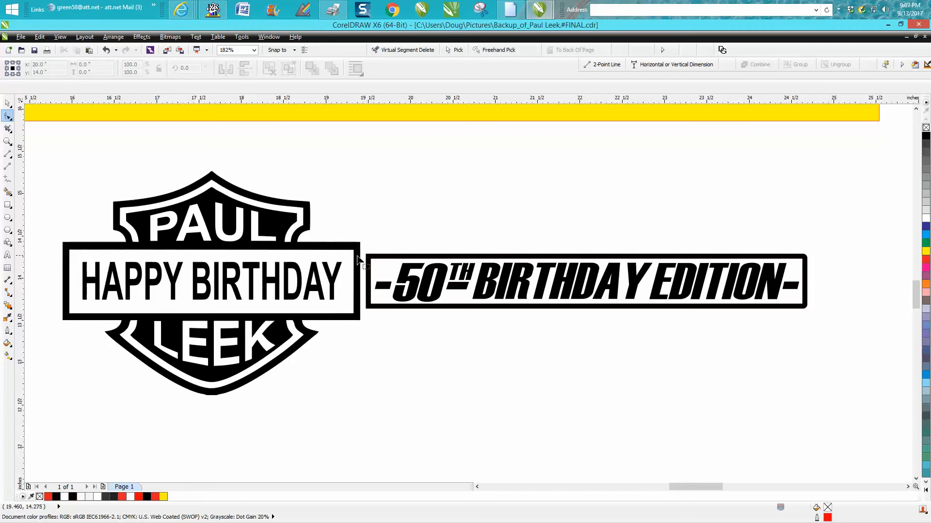
{"action": "left_click", "coordinate": [7, 103]}
{"action": "left_click", "coordinate": [190, 163]}
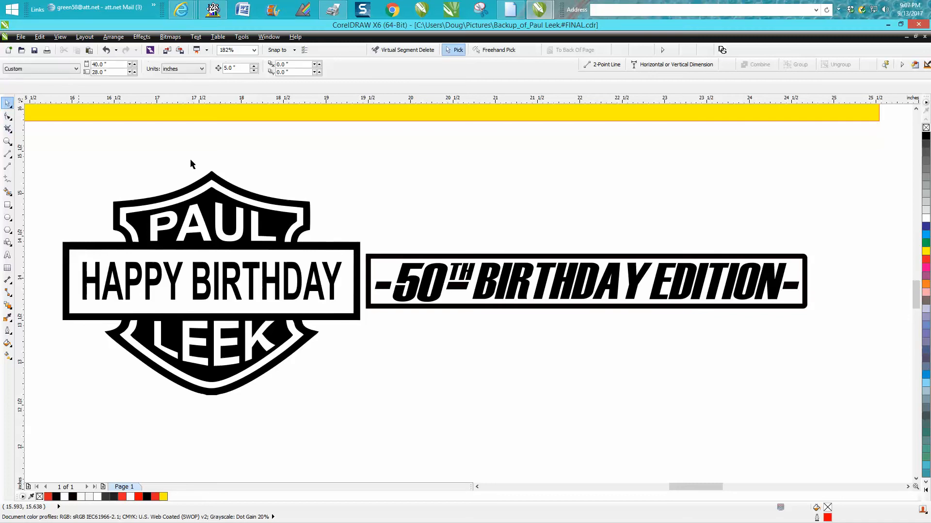
{"action": "left_click", "coordinate": [328, 256]}
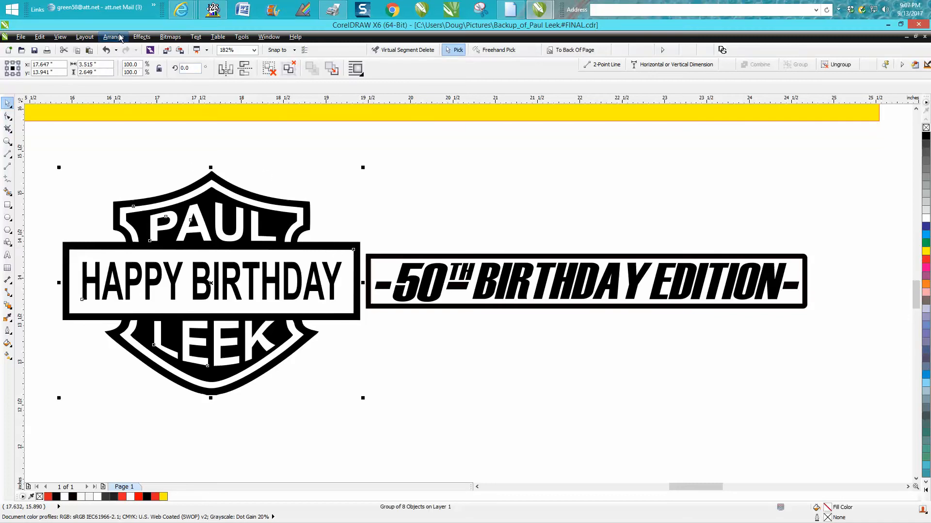
- Ungroup the shield logo into its separate pieces
{"action": "left_click", "coordinate": [116, 38]}
{"action": "left_click", "coordinate": [125, 109]}
{"action": "left_click", "coordinate": [7, 116]}
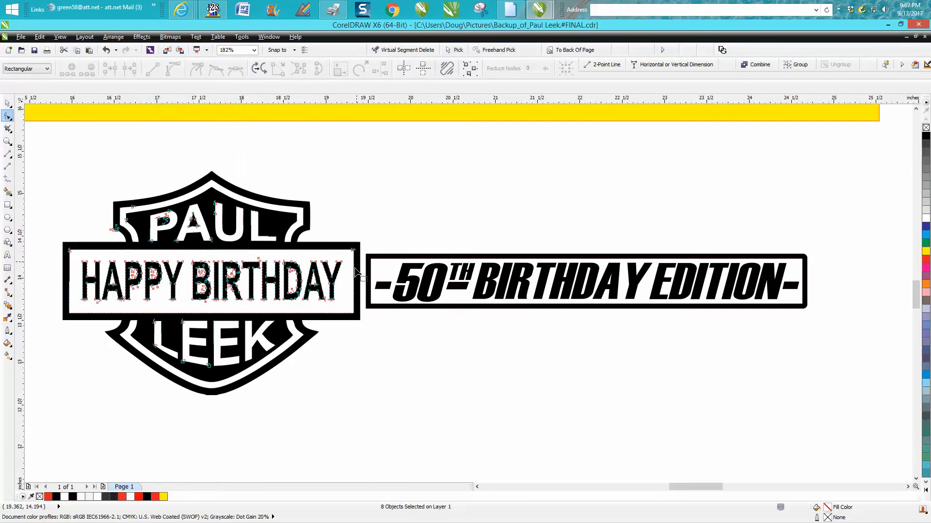
- Zoom in on the HAPPY BIRTHDAY frame and select its right-side corner nodes
{"action": "left_click", "coordinate": [7, 142]}
{"action": "left_click_drag", "start_coordinate": [353, 225], "coordinate": [487, 367]}
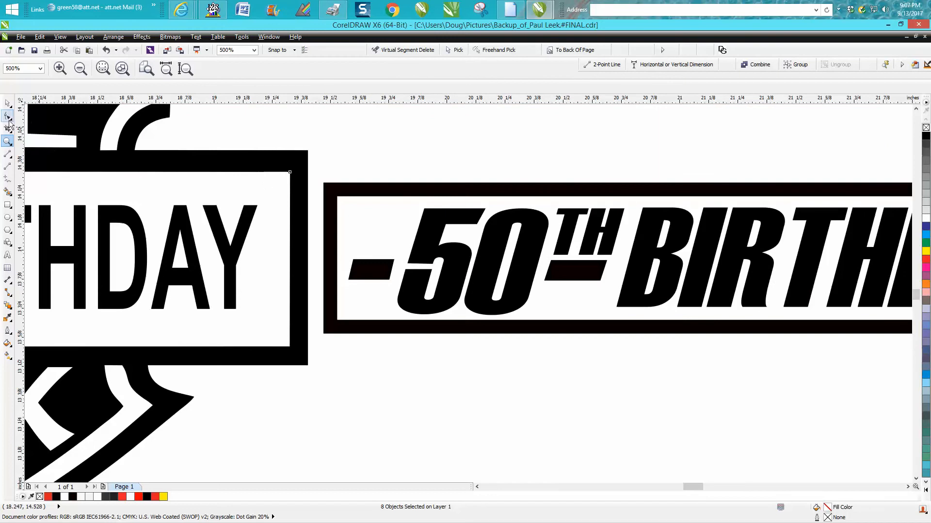
{"action": "left_click", "coordinate": [296, 173]}
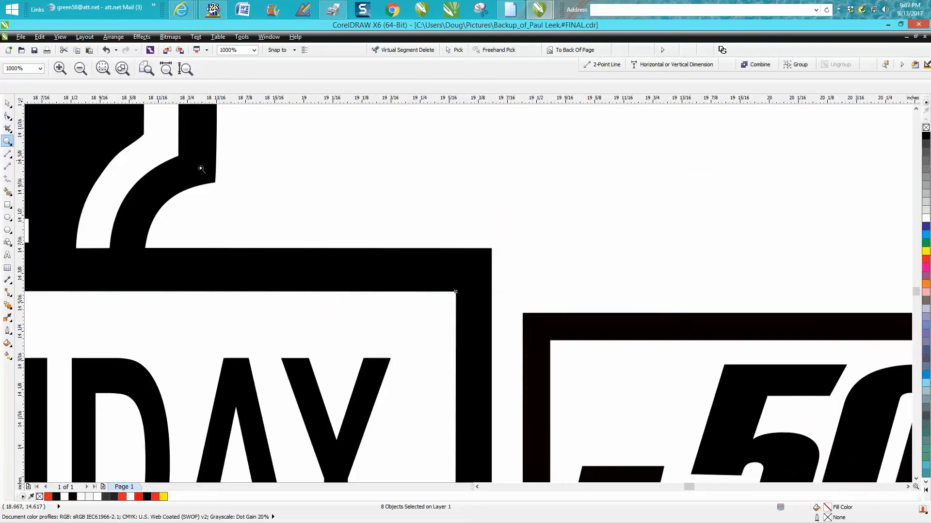
{"action": "scroll", "coordinate": [201, 168], "scroll_direction": "down", "scroll_amount": 4}
{"action": "left_click", "coordinate": [8, 116]}
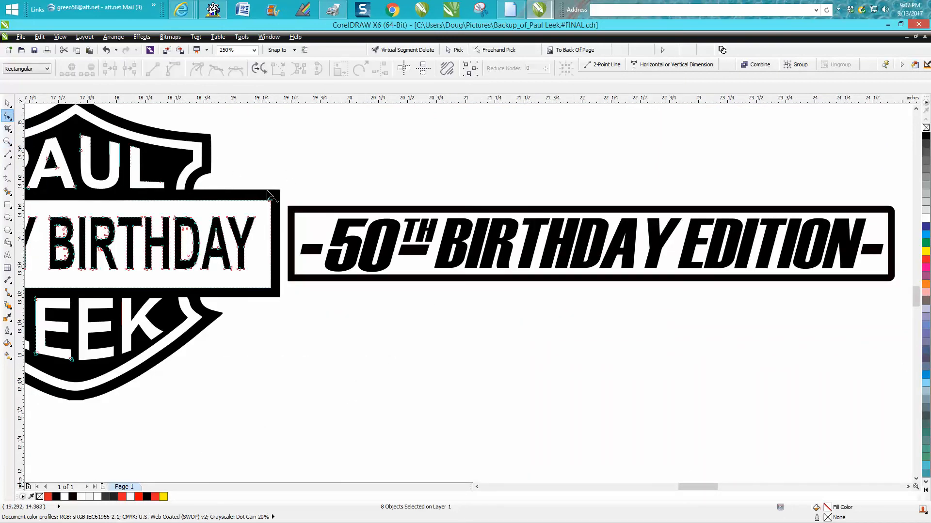
{"action": "left_click_drag", "start_coordinate": [267, 180], "coordinate": [289, 320]}
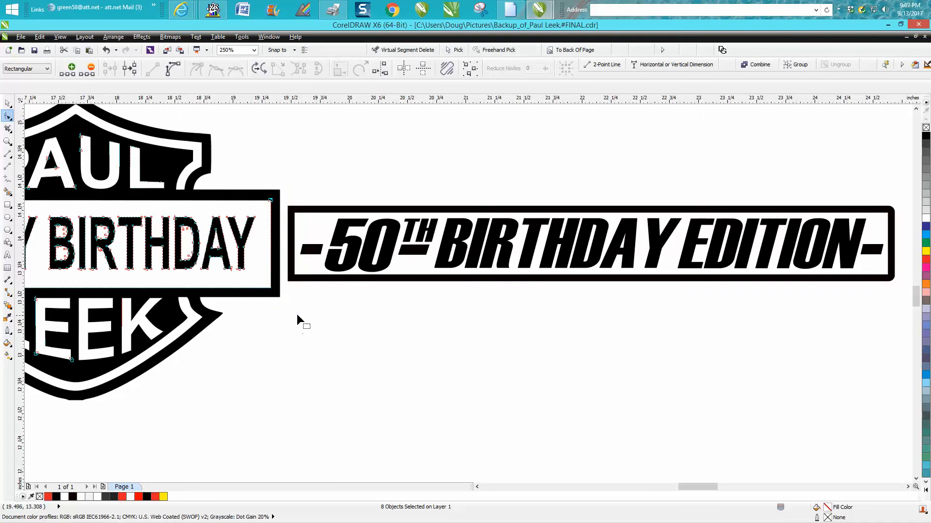
{"action": "mouse_move", "coordinate": [278, 251]}
{"action": "left_mouse_down"}
{"action": "mouse_move", "coordinate": [302, 258]}
{"action": "mouse_move", "coordinate": [304, 271]}
{"action": "left_mouse_up"}
{"action": "left_click_drag", "start_coordinate": [267, 180], "coordinate": [288, 302]}
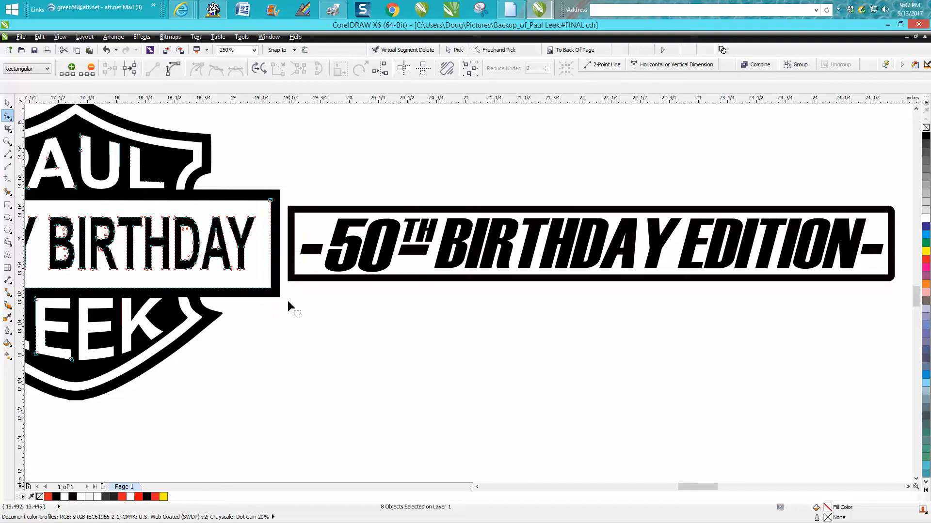
{"action": "left_click", "coordinate": [8, 141]}
{"action": "left_click_drag", "start_coordinate": [258, 187], "coordinate": [338, 313]}
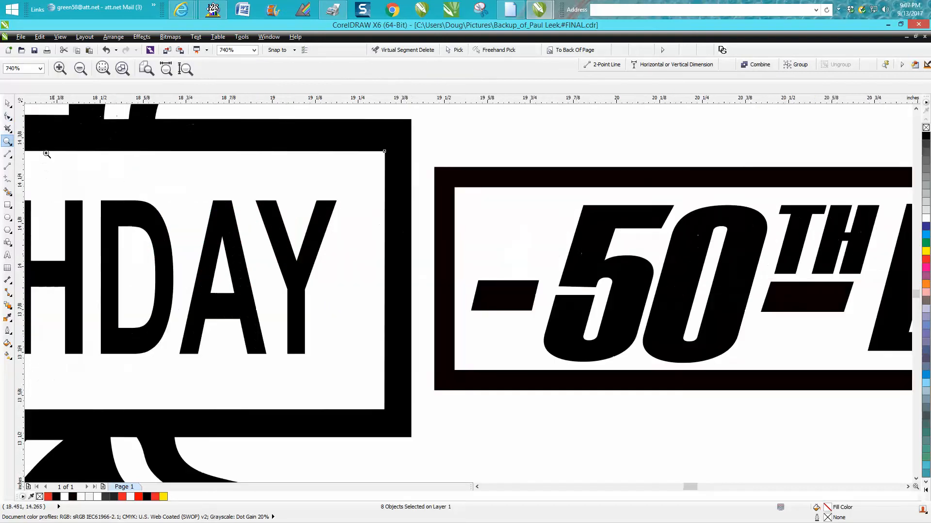
{"action": "left_click", "coordinate": [7, 116]}
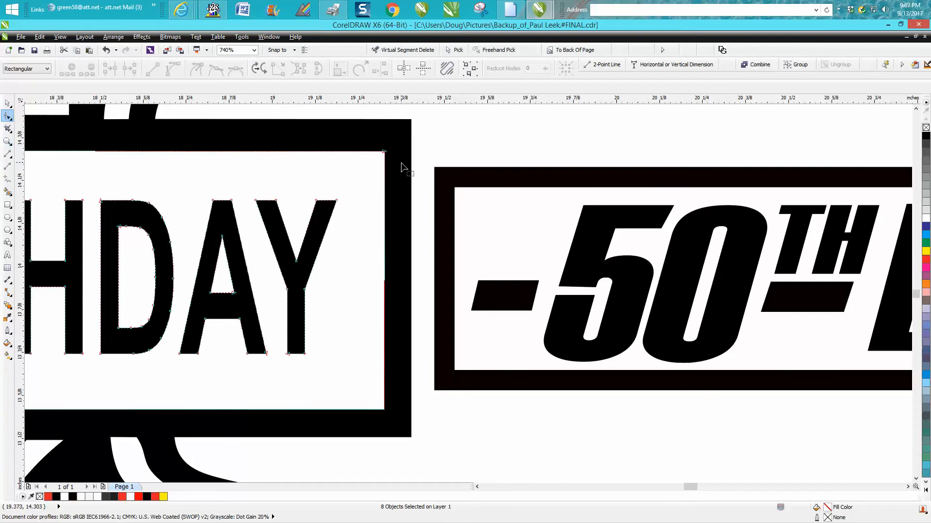
- Select only the HAPPY BIRTHDAY frame curve
{"action": "left_click", "coordinate": [454, 50]}
{"action": "left_click", "coordinate": [429, 152]}
{"action": "left_click", "coordinate": [400, 146]}
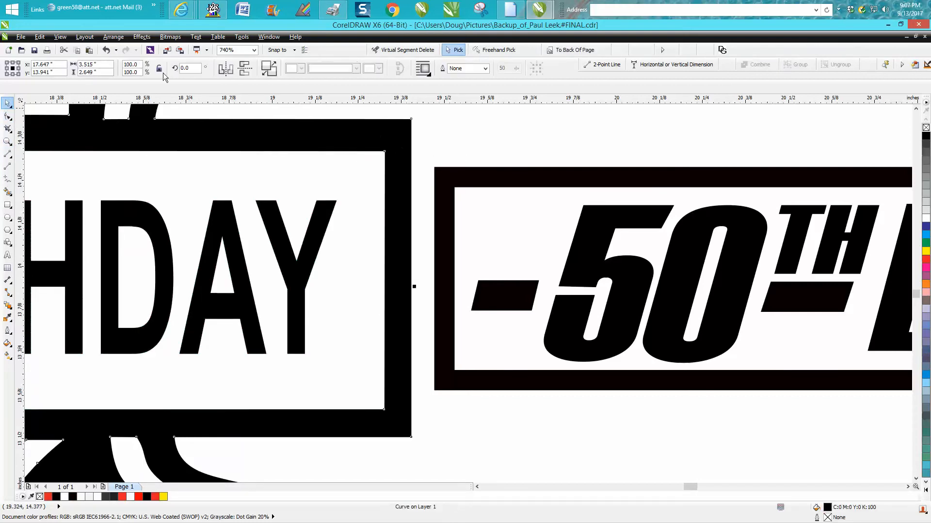
- Break the HAPPY BIRTHDAY frame curve apart and select one of its pieces
{"action": "left_click", "coordinate": [113, 37]}
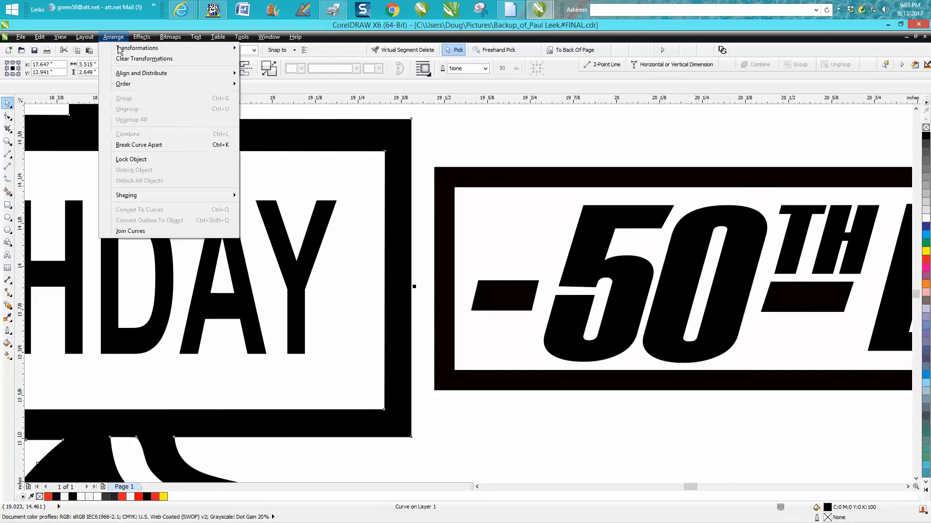
{"action": "left_click", "coordinate": [154, 145]}
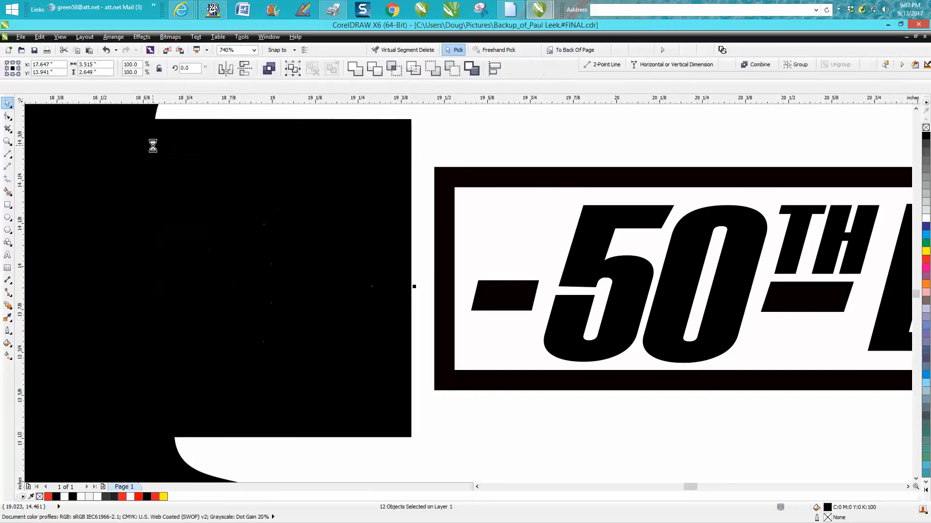
{"action": "left_click", "coordinate": [60, 118]}
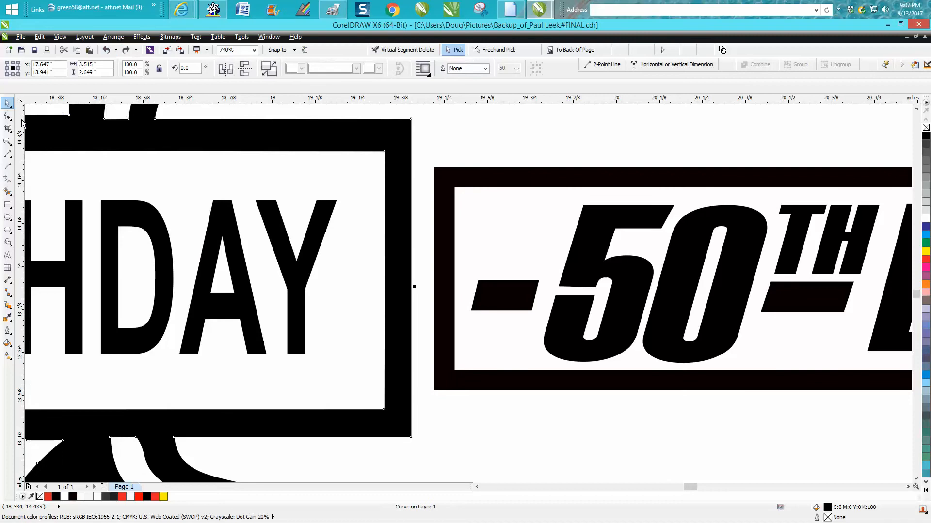
- Stretch the band's right-edge nodes rightward, undoing the too-wide first attempt and reselecting them
{"action": "left_click", "coordinate": [7, 116]}
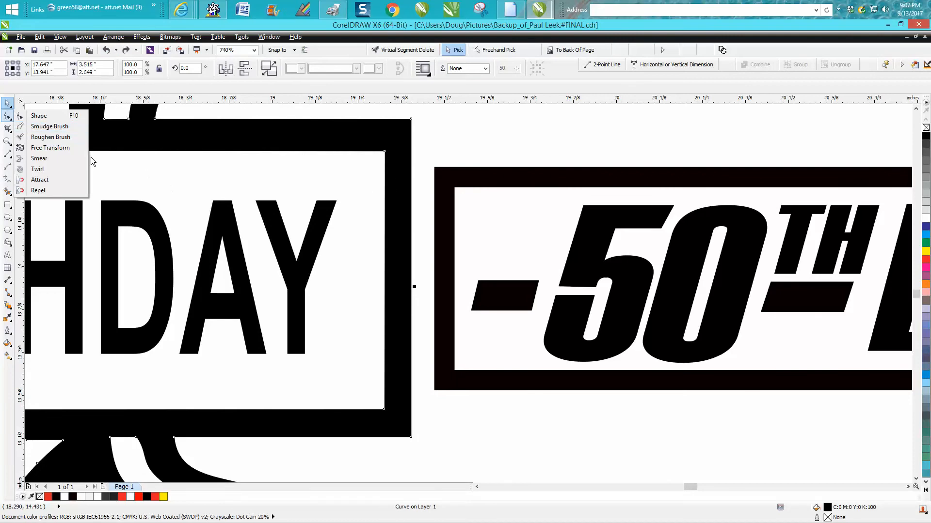
{"action": "left_click", "coordinate": [41, 117]}
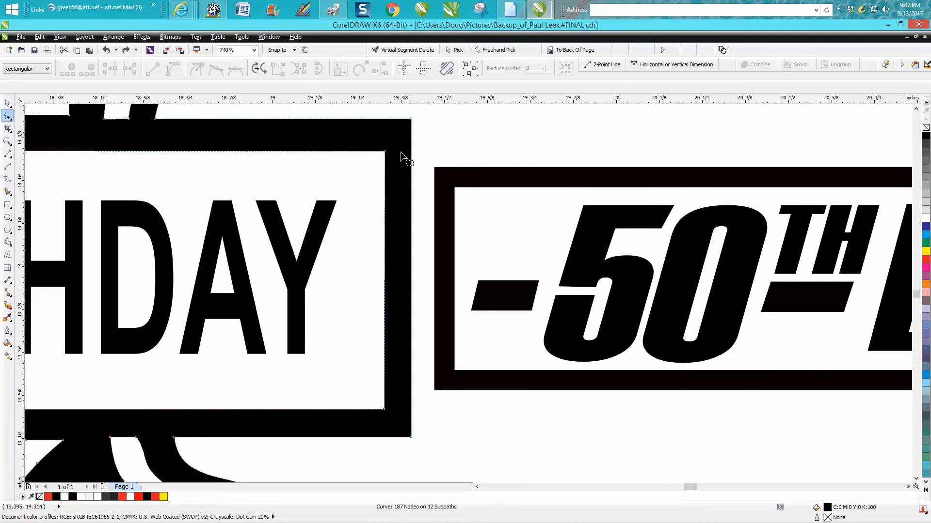
{"action": "left_click_drag", "start_coordinate": [360, 113], "coordinate": [439, 455]}
{"action": "scroll", "coordinate": [437, 449], "scroll_direction": "down", "scroll_amount": 2}
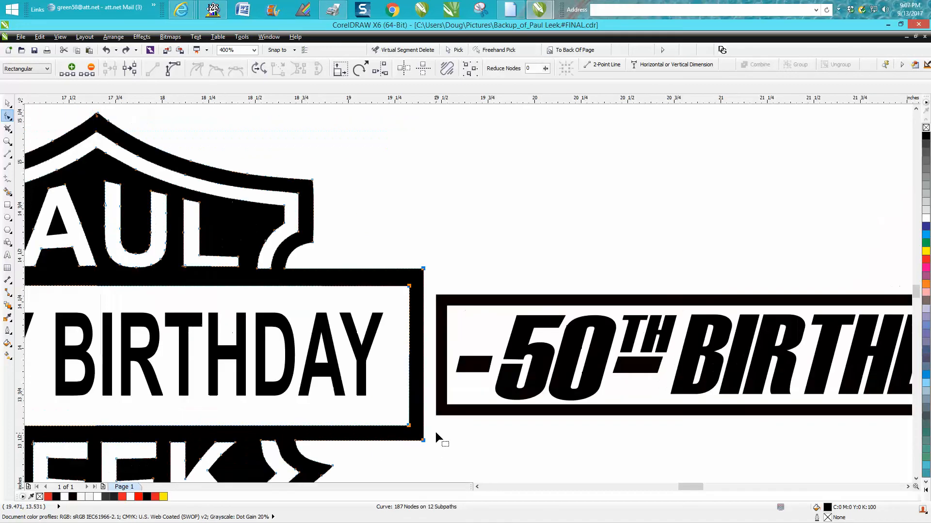
{"action": "left_click_drag", "start_coordinate": [410, 376], "coordinate": [570, 378]}
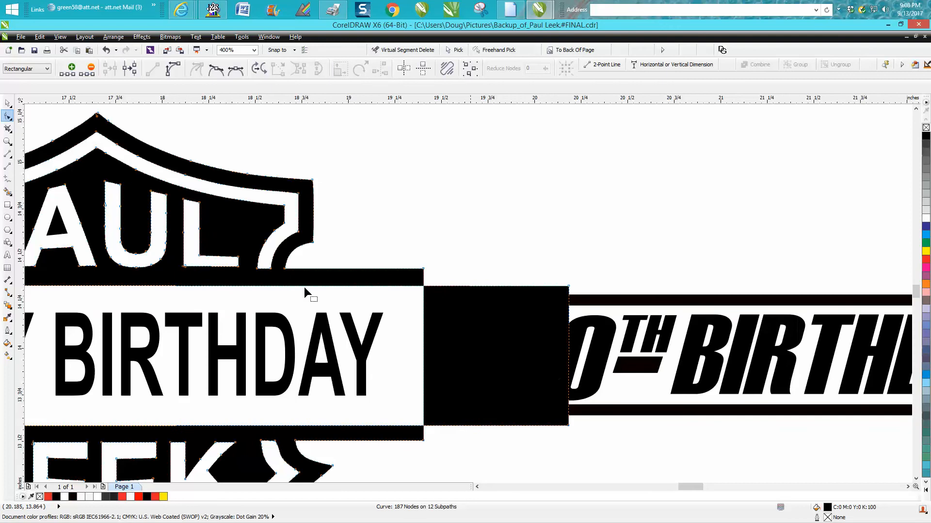
{"action": "left_click", "coordinate": [106, 50]}
{"action": "left_click_drag", "start_coordinate": [369, 241], "coordinate": [793, 451]}
{"action": "scroll", "coordinate": [574, 447], "scroll_direction": "down", "scroll_amount": 2}
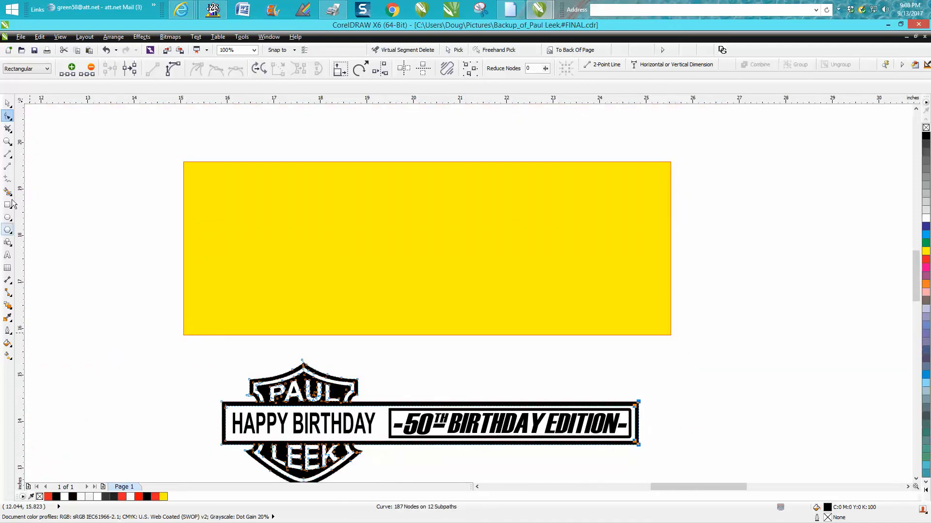
- Draw a vertical two-point line across the band between HAPPY BIRTHDAY and the 50th banner
{"action": "left_click", "coordinate": [8, 141]}
{"action": "left_click_drag", "start_coordinate": [267, 370], "coordinate": [483, 472]}
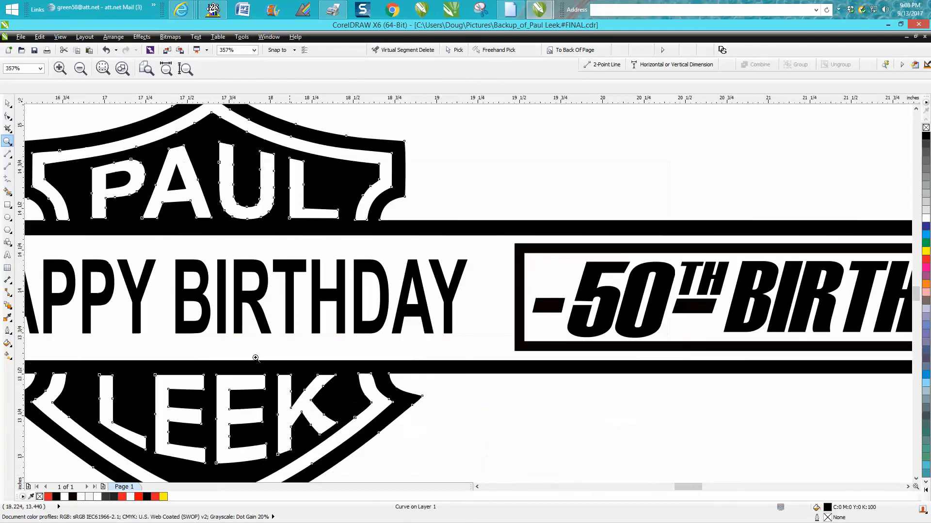
{"action": "left_click", "coordinate": [8, 166]}
{"action": "left_click_drag", "start_coordinate": [492, 287], "coordinate": [494, 364]}
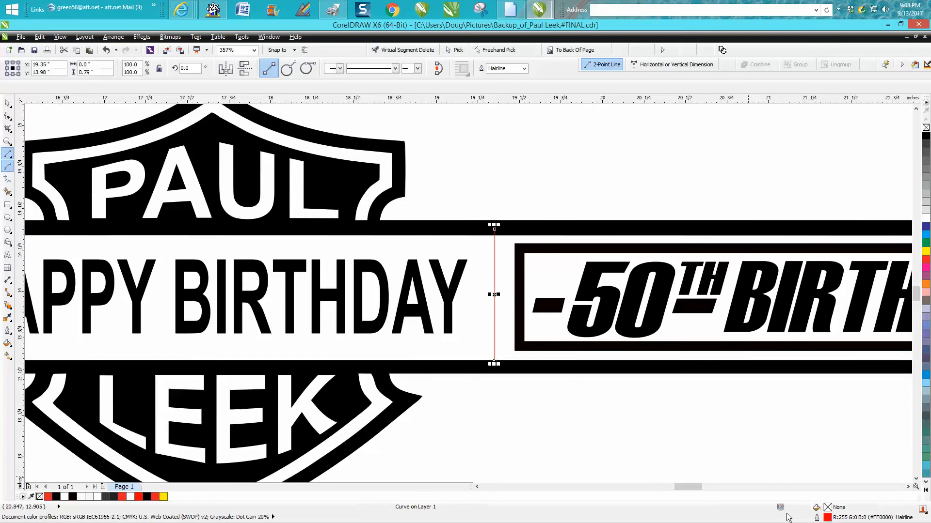
- Give the line a 1.5 mm black outline and nudge it slightly left into place
{"action": "double_click", "coordinate": [827, 518]}
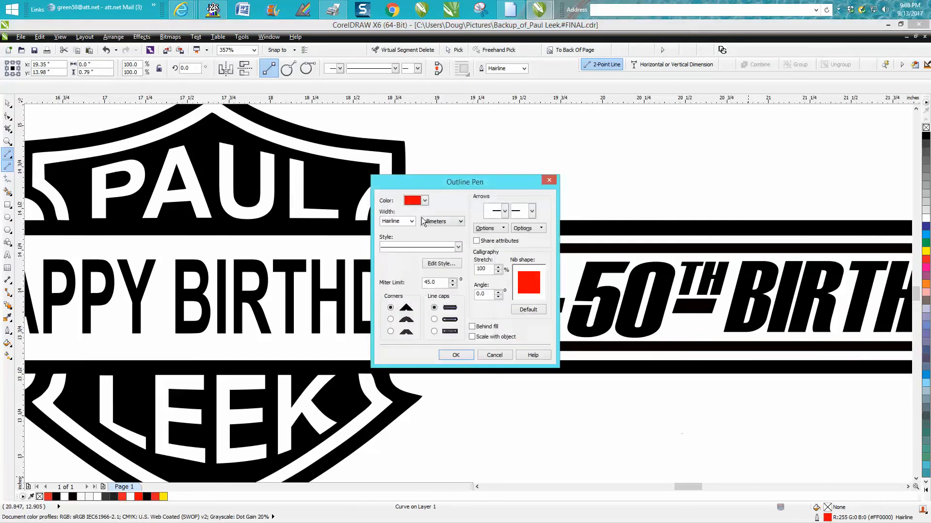
{"action": "left_click", "coordinate": [412, 222]}
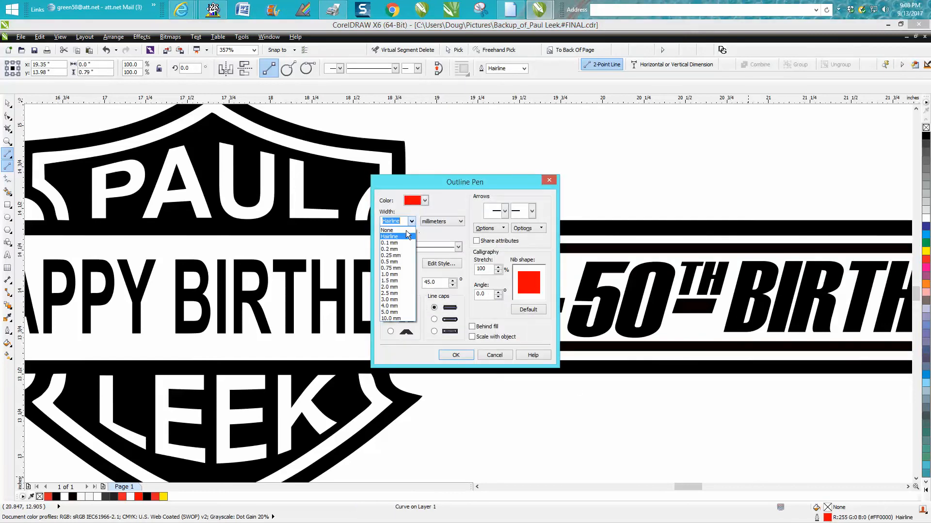
{"action": "left_click", "coordinate": [390, 281]}
{"action": "left_click", "coordinate": [425, 200]}
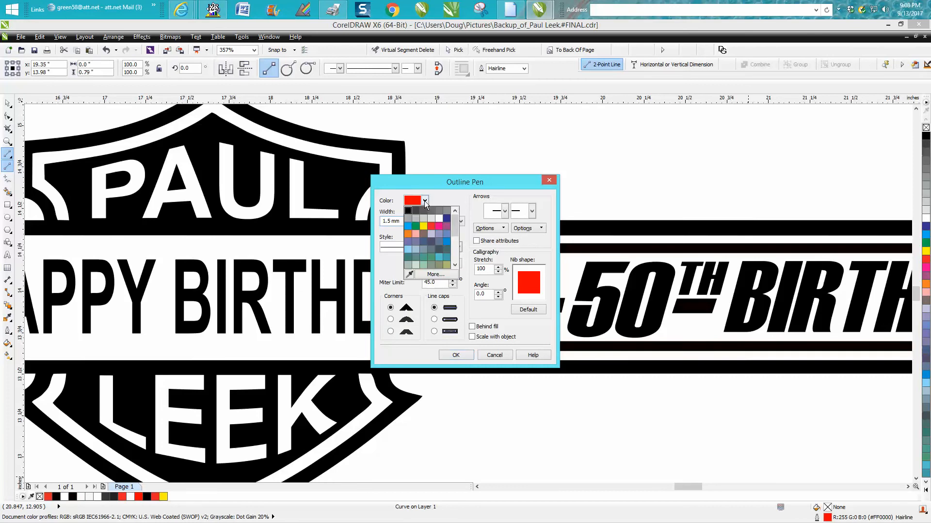
{"action": "left_click", "coordinate": [412, 215]}
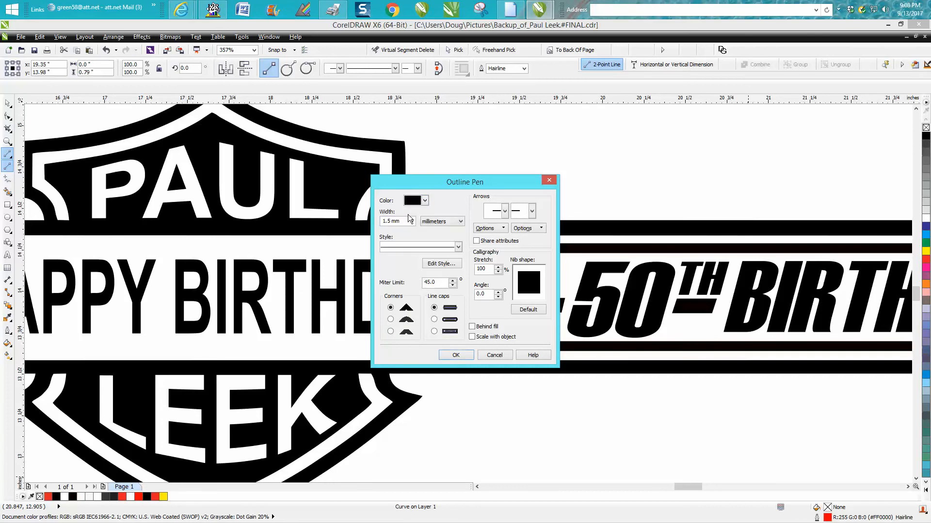
{"action": "left_click", "coordinate": [461, 355]}
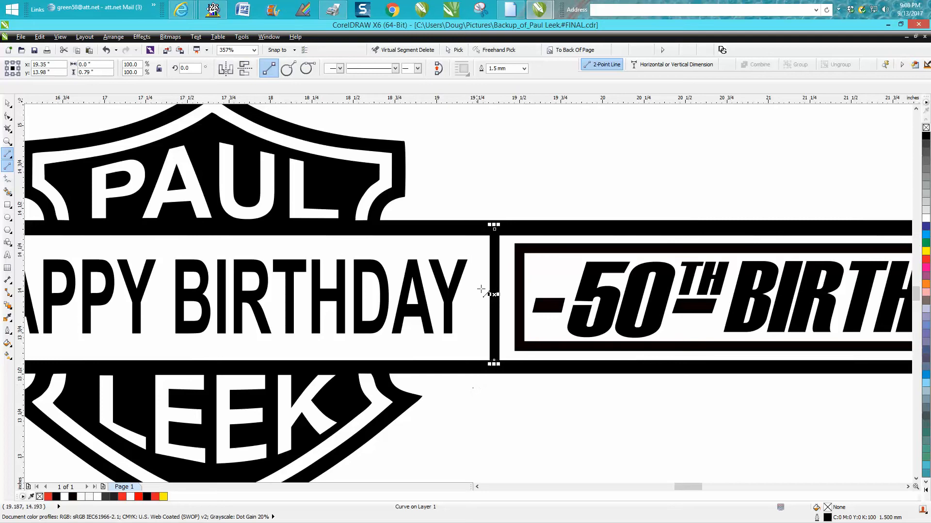
{"action": "left_click_drag", "start_coordinate": [494, 294], "coordinate": [485, 295]}
{"action": "scroll", "coordinate": [512, 362], "scroll_direction": "down", "scroll_amount": 4}
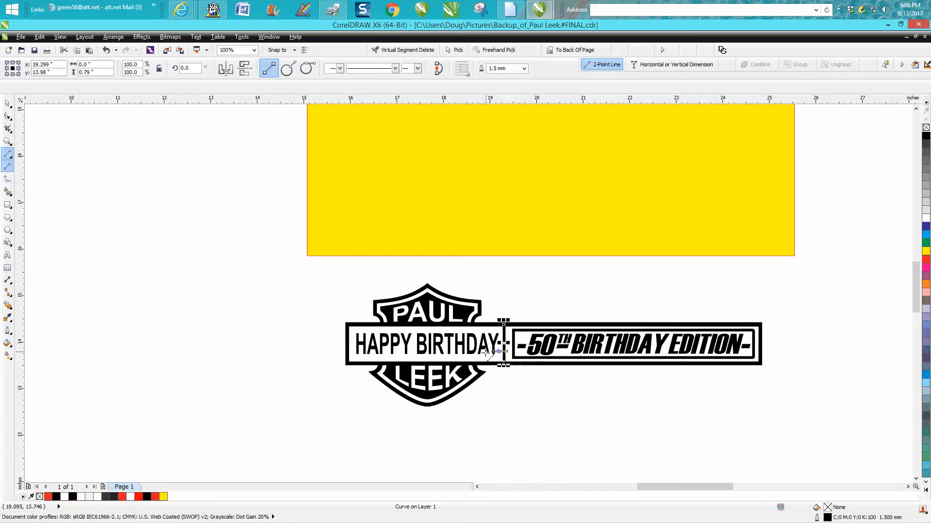
{"action": "key", "text": "space"}
{"action": "left_click_drag", "start_coordinate": [400, 156], "coordinate": [407, 336]}
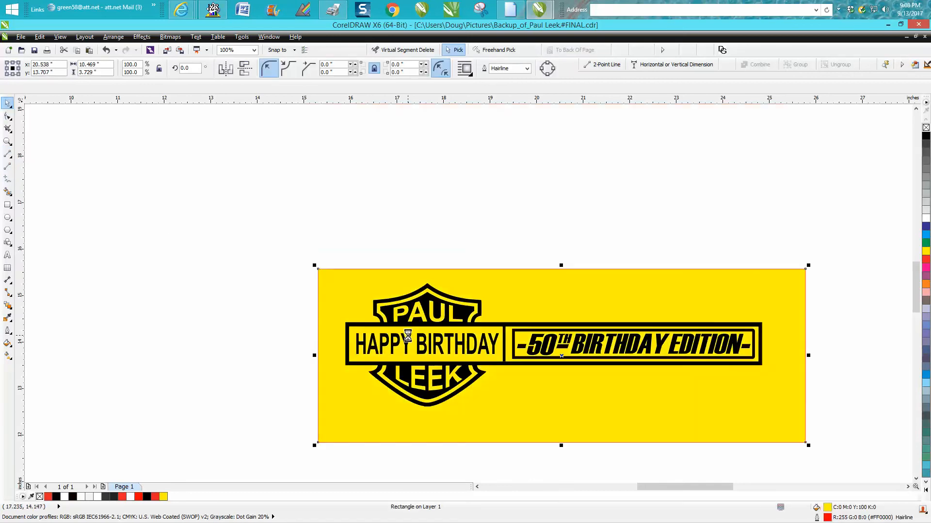
{"action": "left_click_drag", "start_coordinate": [557, 315], "coordinate": [542, 138]}
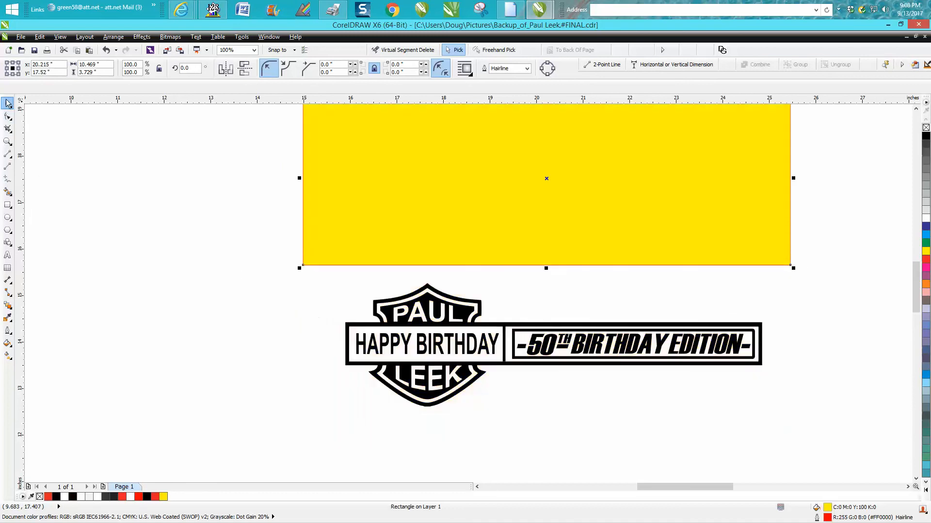
{"action": "left_click_drag", "start_coordinate": [318, 279], "coordinate": [777, 424]}
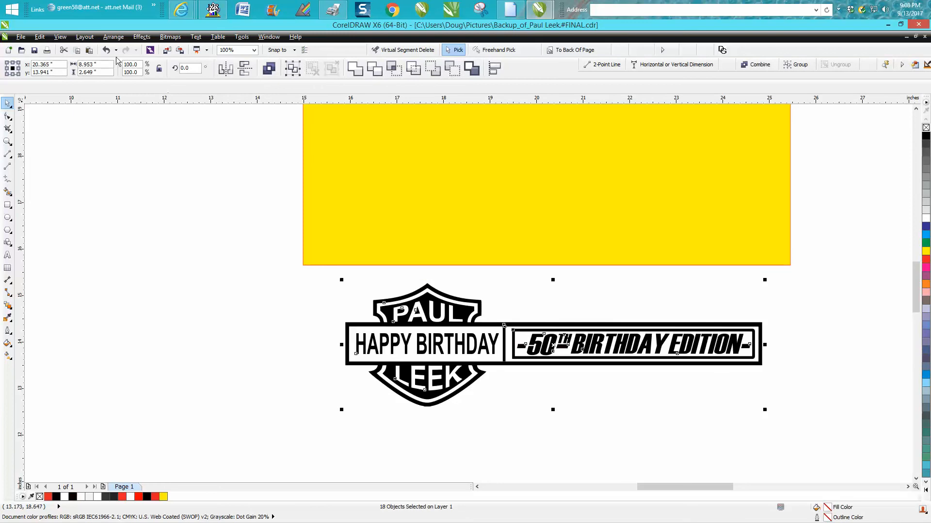
- Group the 18 selected logo pieces together
{"action": "left_click", "coordinate": [113, 37]}
{"action": "left_click", "coordinate": [120, 98]}
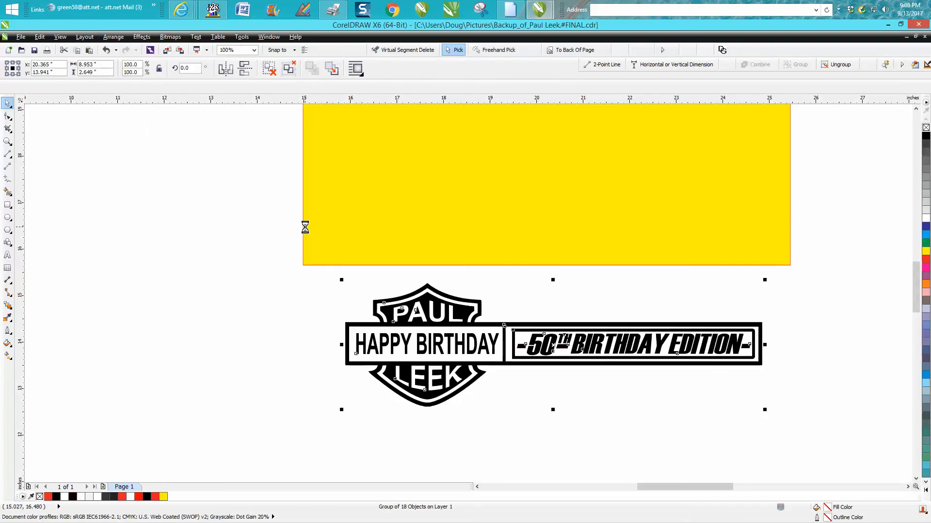
{"action": "scroll", "coordinate": [305, 227], "scroll_direction": "down", "scroll_amount": 1}
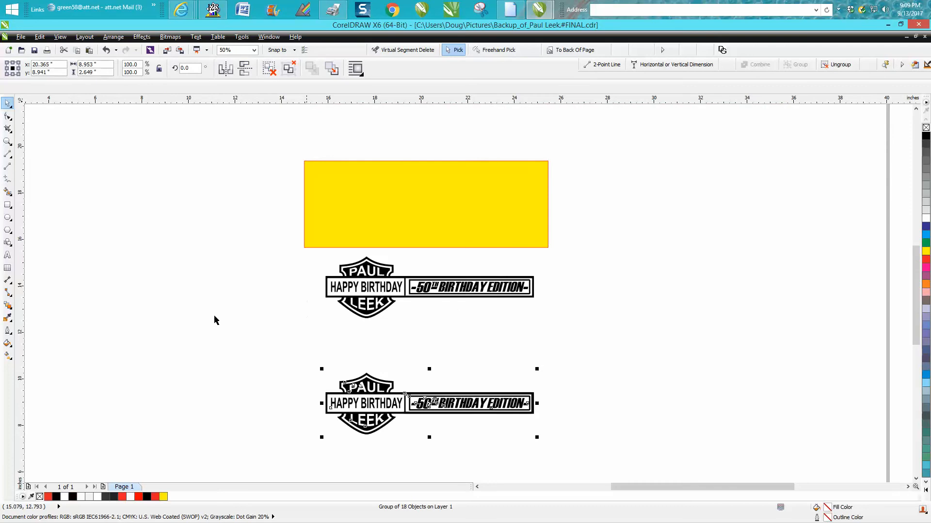
- Ungroup All on the lower copy of the logo
{"action": "left_click", "coordinate": [7, 141]}
{"action": "left_click_drag", "start_coordinate": [293, 335], "coordinate": [579, 451]}
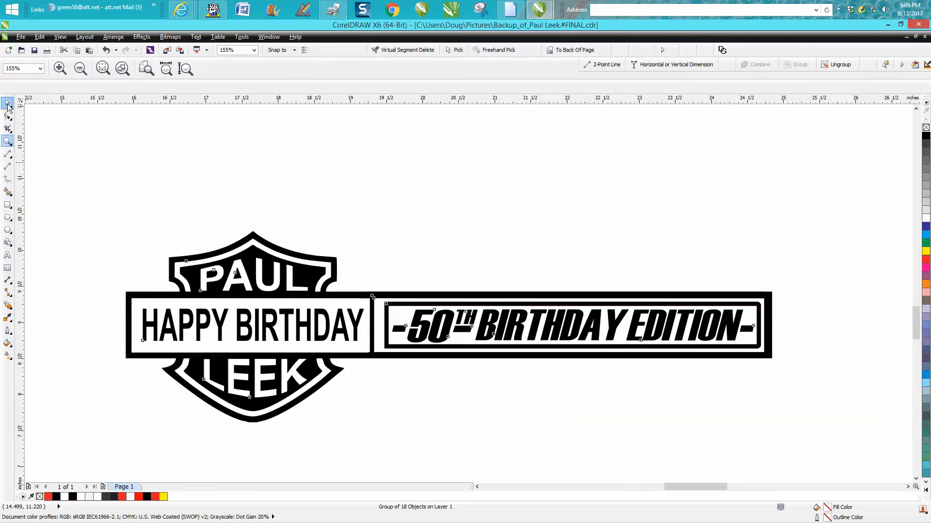
{"action": "left_click", "coordinate": [8, 104]}
{"action": "left_click", "coordinate": [114, 37]}
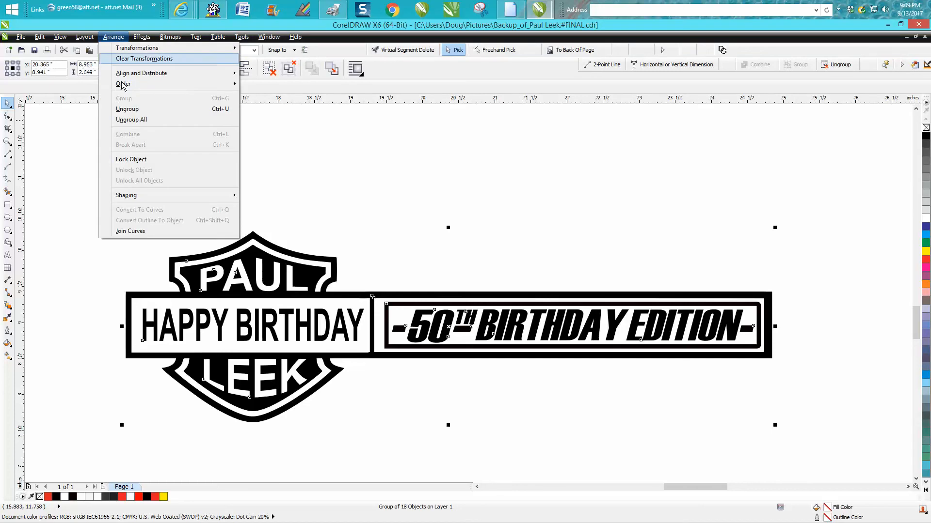
{"action": "left_click", "coordinate": [134, 121]}
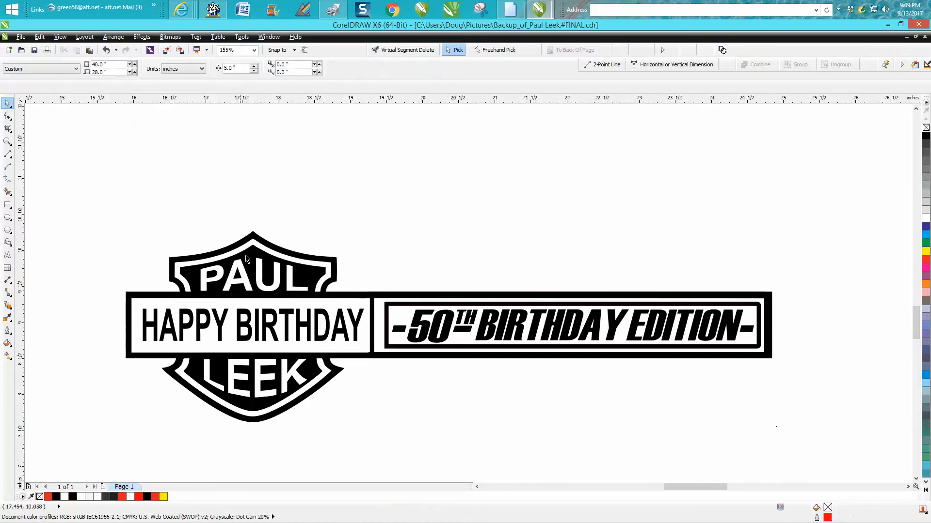
{"action": "scroll", "coordinate": [255, 262], "scroll_direction": "down", "scroll_amount": 2}
- Pull the shield-and-band outline away and delete the leftover banner text
{"action": "left_click_drag", "start_coordinate": [255, 262], "coordinate": [280, 349]}
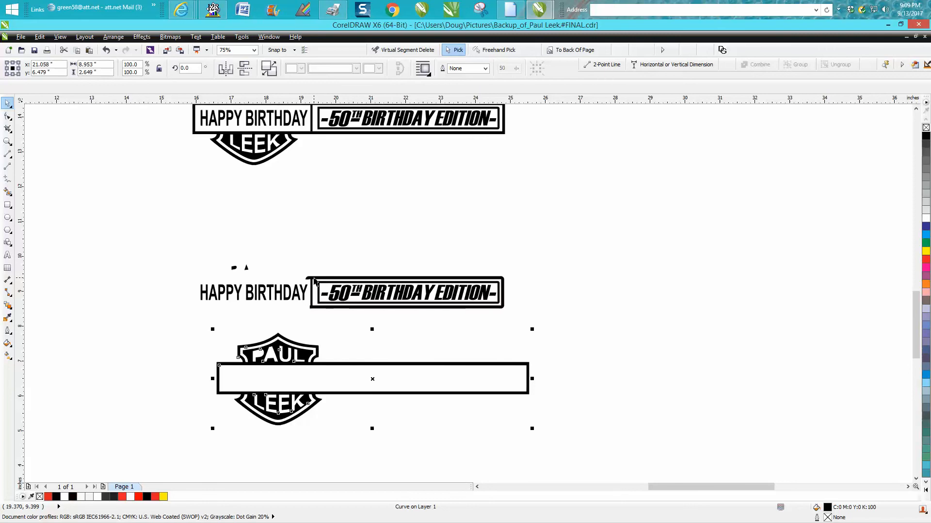
{"action": "left_click_drag", "start_coordinate": [170, 253], "coordinate": [546, 340]}
{"action": "key", "text": "Delete"}
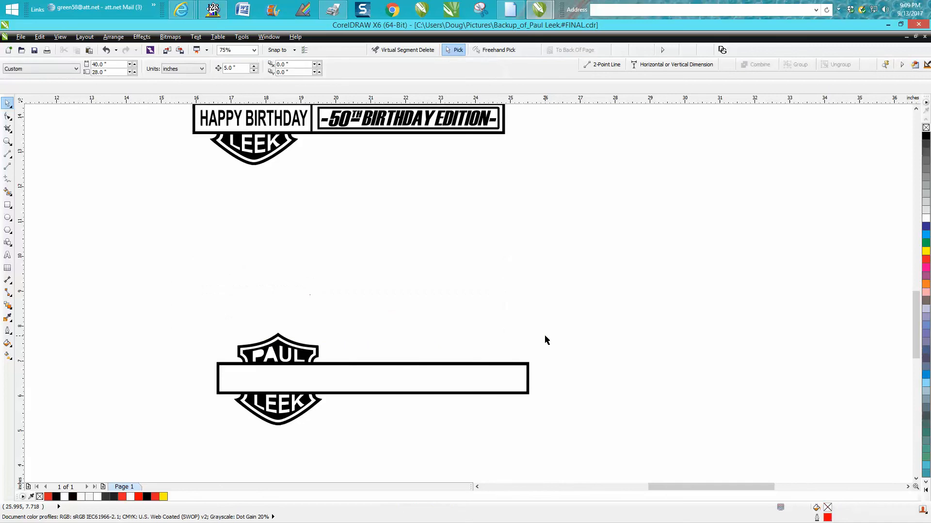
- Break the shield outline curve apart into pieces
{"action": "left_click", "coordinate": [286, 363]}
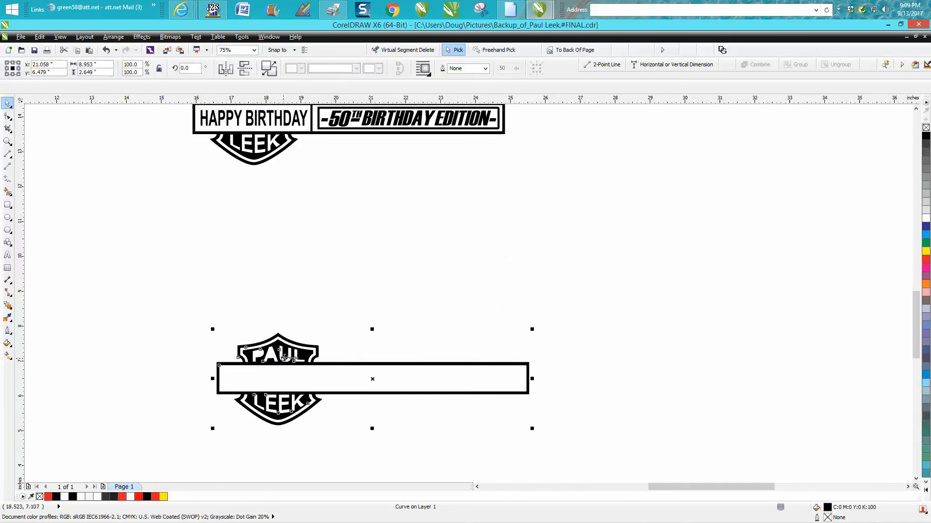
{"action": "left_click", "coordinate": [113, 38]}
{"action": "left_click", "coordinate": [138, 145]}
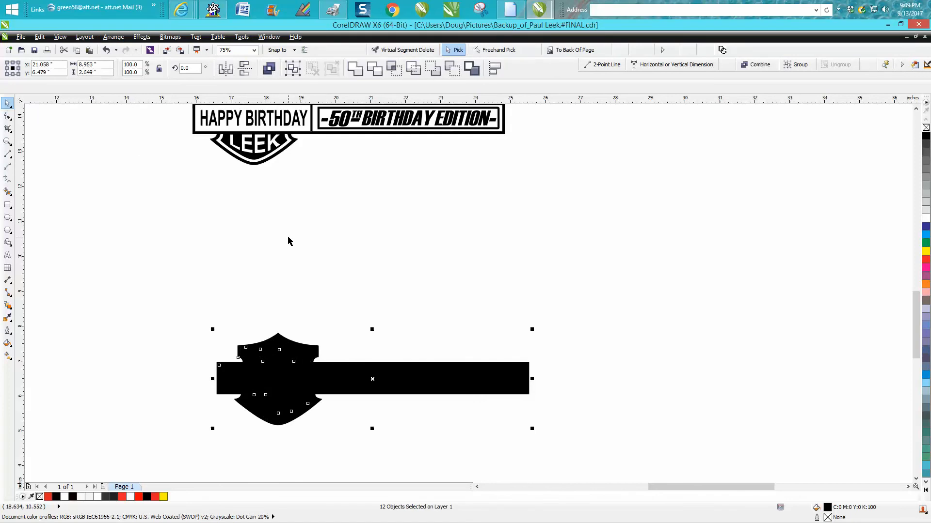
- Remove the logo pieces' fill and give them a red outline
{"action": "left_click", "coordinate": [925, 128]}
{"action": "right_click", "coordinate": [925, 252]}
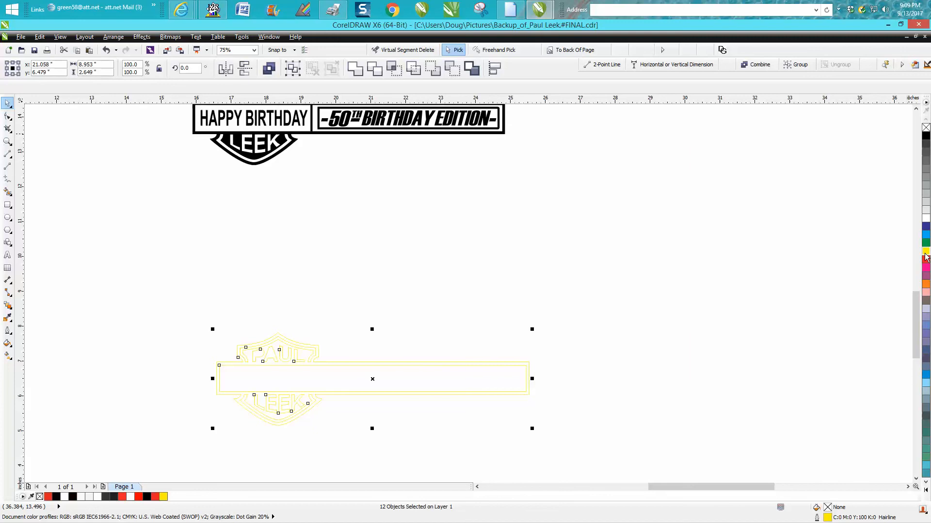
{"action": "right_click", "coordinate": [925, 262]}
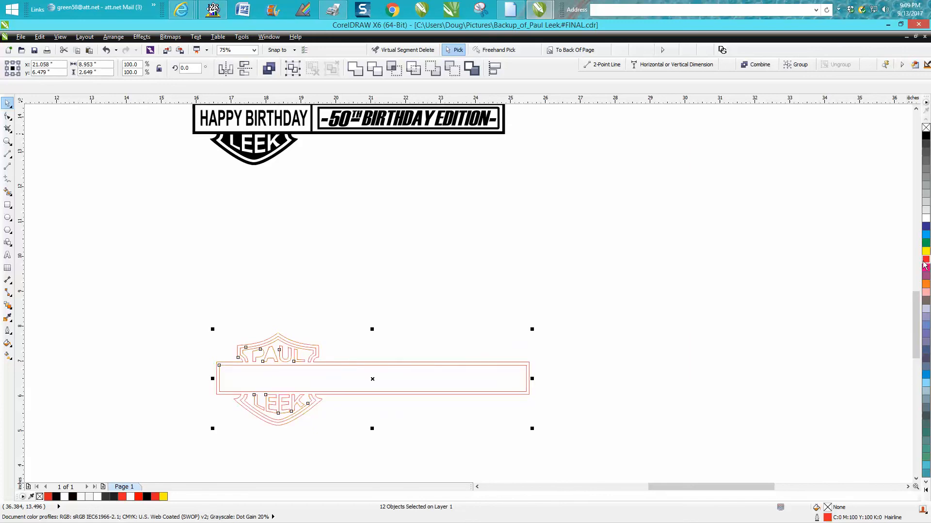
- Zoom in on the red outline logo and select the PAUL outline curve
{"action": "left_click", "coordinate": [8, 141]}
{"action": "left_click_drag", "start_coordinate": [197, 321], "coordinate": [583, 452]}
{"action": "key", "text": "space"}
{"action": "left_click", "coordinate": [228, 198]}
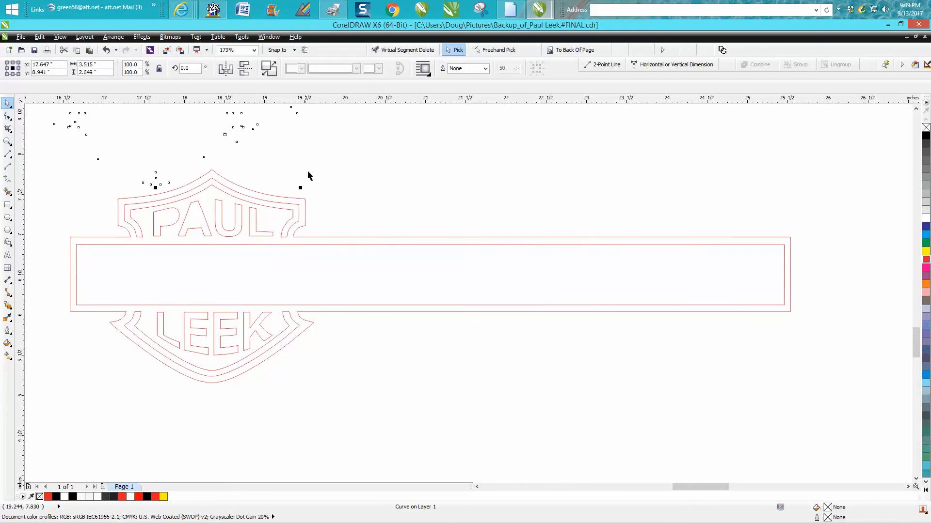
- Delete the L piece of PAUL and nudge the red outline 5 inches down
{"action": "scroll", "coordinate": [344, 181], "scroll_direction": "down", "scroll_amount": 1}
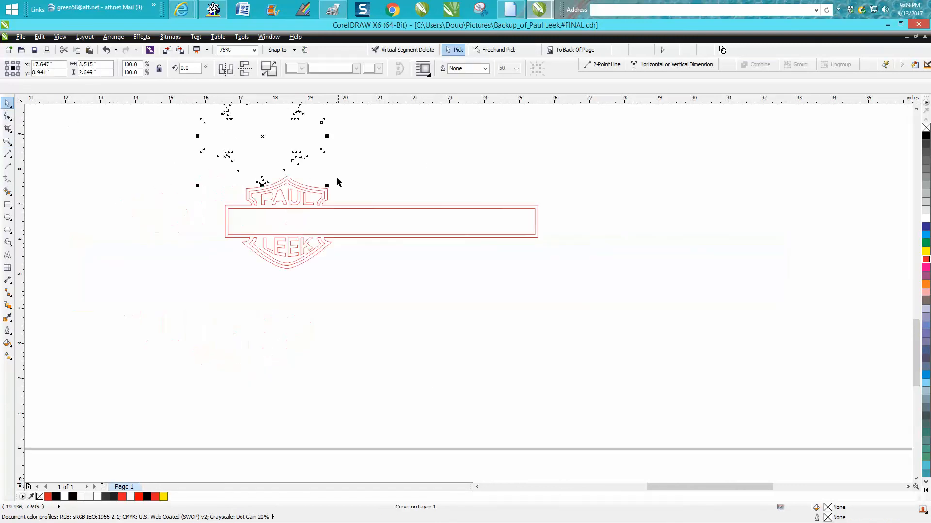
{"action": "left_click", "coordinate": [305, 198]}
{"action": "key", "text": "Delete"}
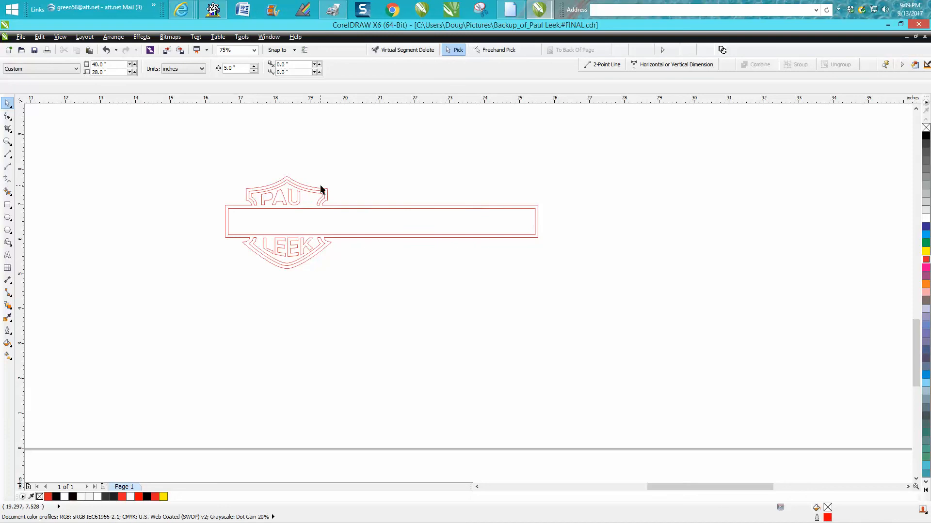
{"action": "left_click", "coordinate": [323, 191]}
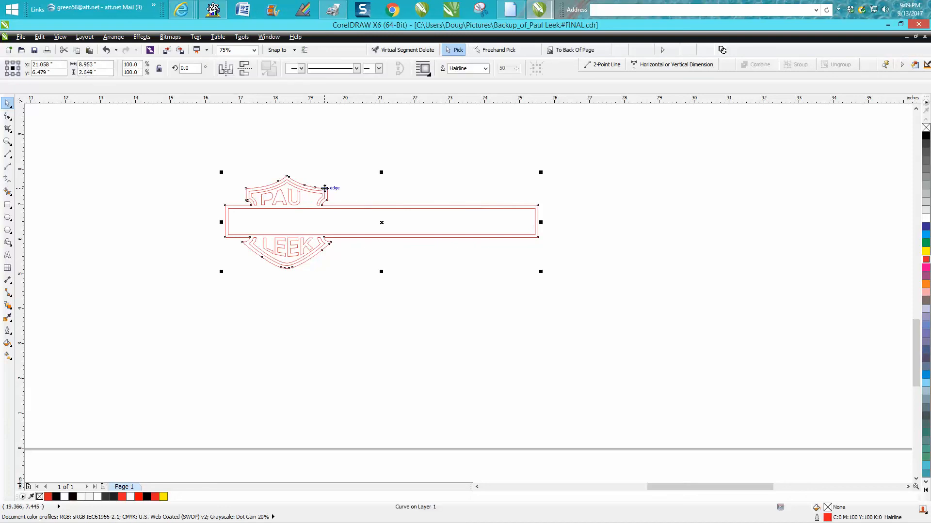
{"action": "key", "text": "Down"}
- Delete the upper logo artwork and nudge the red outline curve 5 inches up
{"action": "left_click_drag", "start_coordinate": [203, 168], "coordinate": [560, 286]}
{"action": "key", "text": "Delete"}
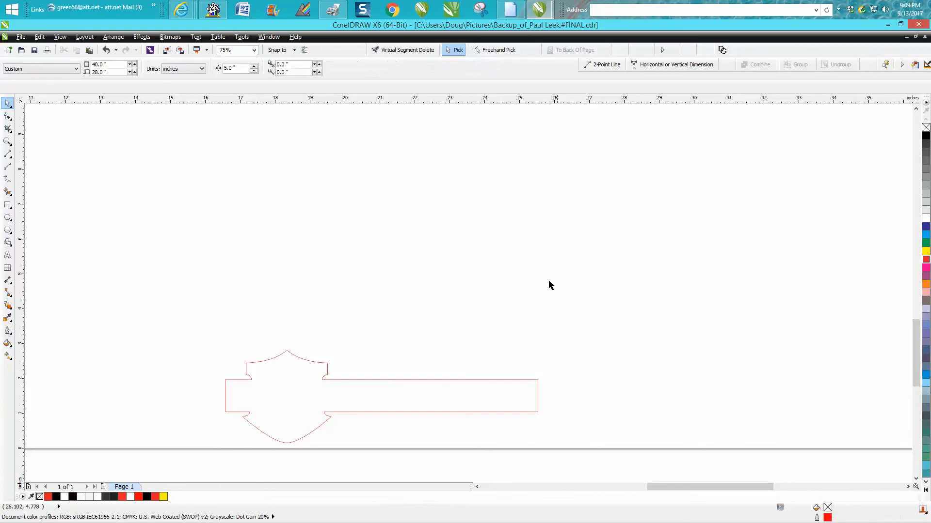
{"action": "left_click", "coordinate": [430, 380]}
{"action": "key", "text": "Up"}
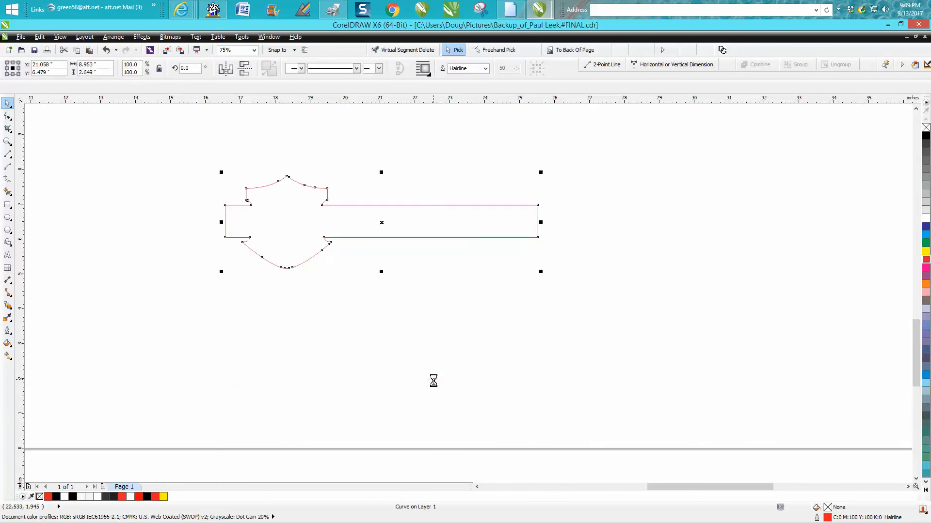
- Add a 1-step outside contour of 0.01 inch to the outline curve
{"action": "left_click", "coordinate": [119, 37]}
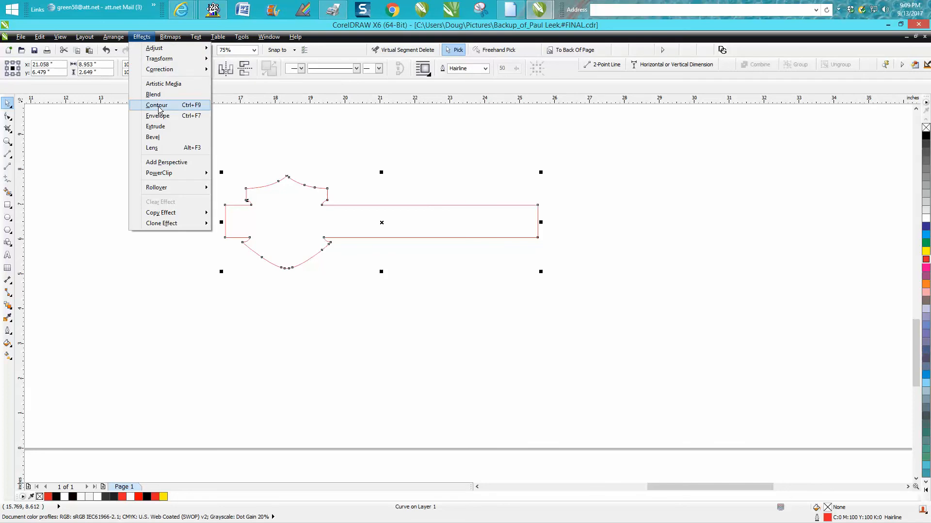
{"action": "left_click", "coordinate": [175, 107]}
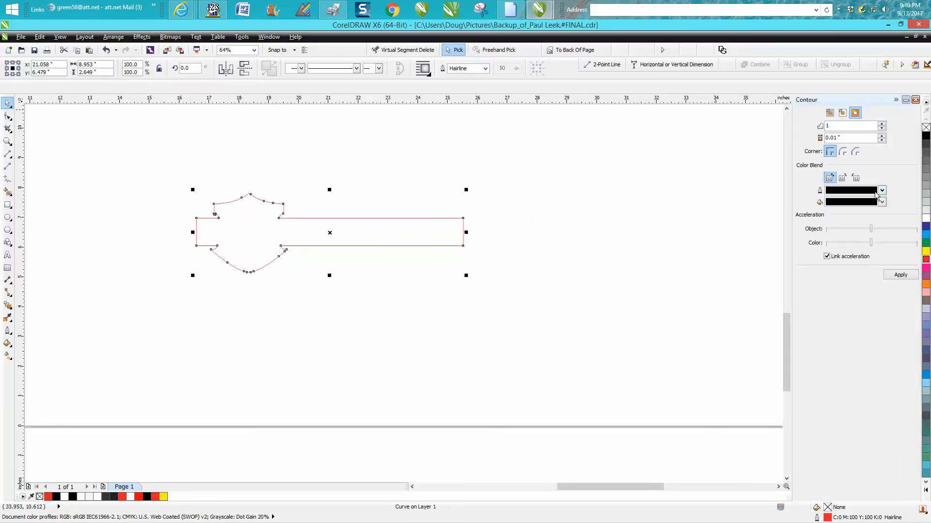
{"action": "left_click", "coordinate": [900, 274]}
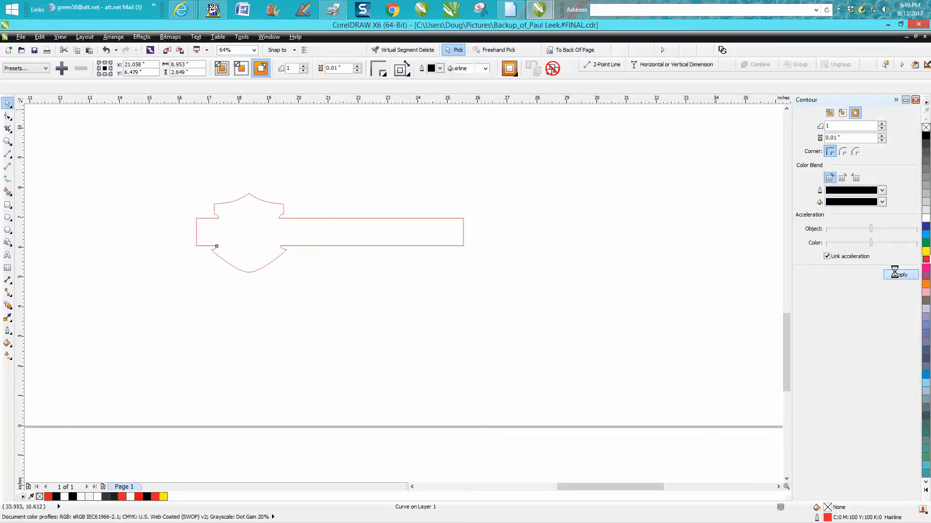
- Break the contour group apart and select the new black contour curve at the shield top
{"action": "left_click", "coordinate": [110, 39]}
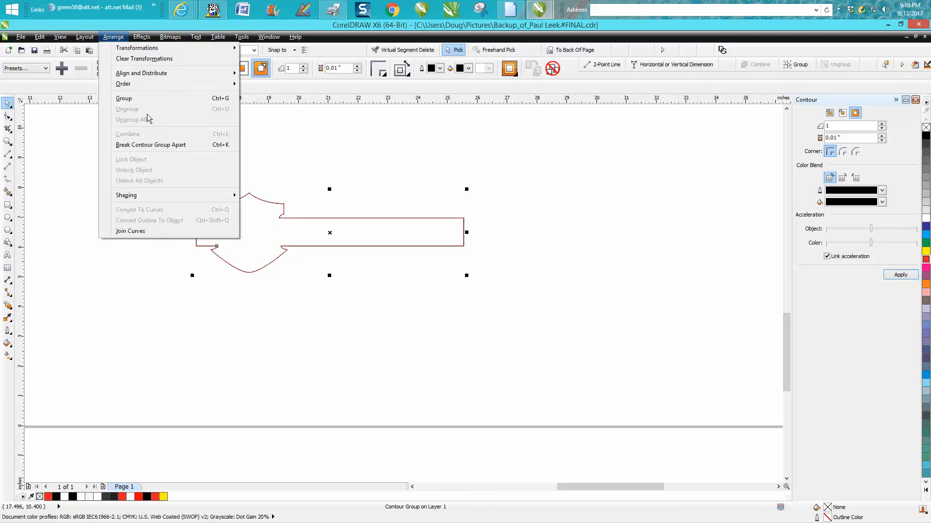
{"action": "left_click", "coordinate": [156, 146]}
{"action": "left_click", "coordinate": [7, 141]}
{"action": "left_click_drag", "start_coordinate": [220, 174], "coordinate": [297, 214]}
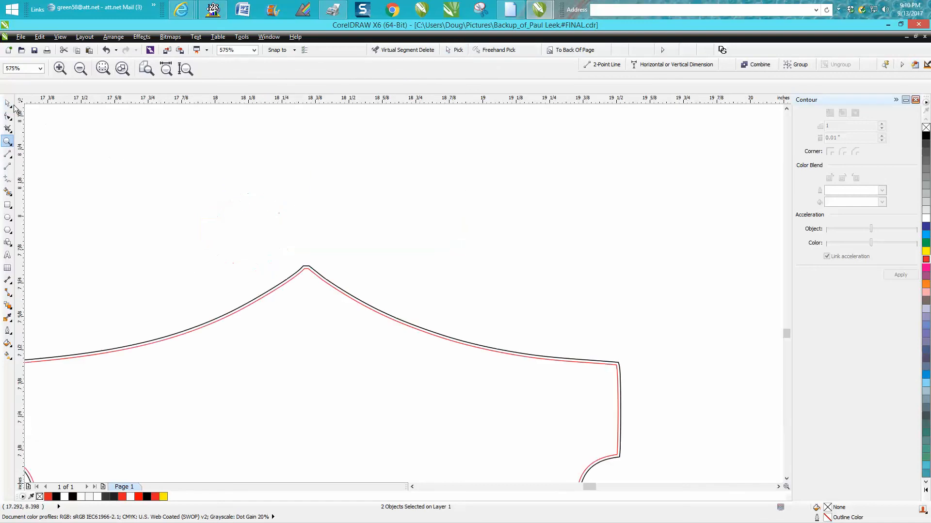
{"action": "key", "text": "space"}
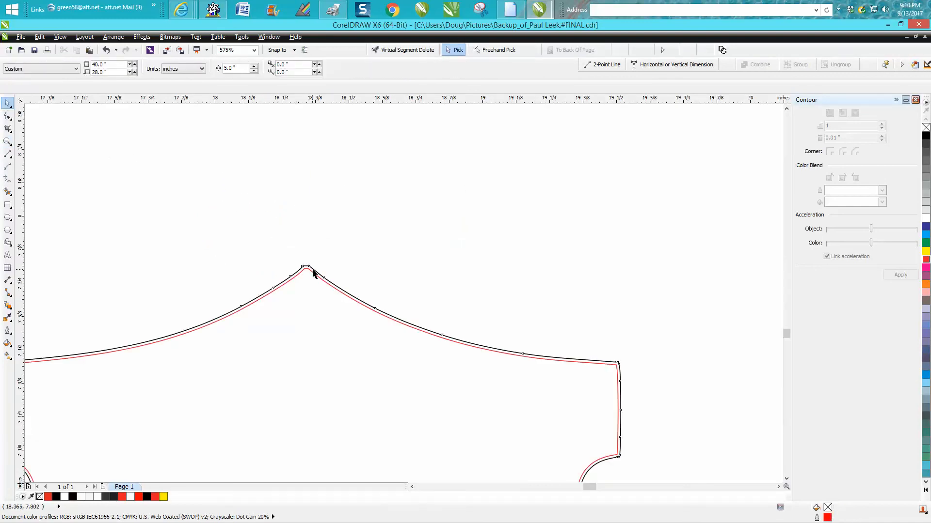
{"action": "left_click", "coordinate": [312, 271]}
- Move the contour up 5 inches and delete the original outline curve left below
{"action": "key", "text": "Up"}
{"action": "scroll", "coordinate": [339, 264], "scroll_direction": "down", "scroll_amount": 5}
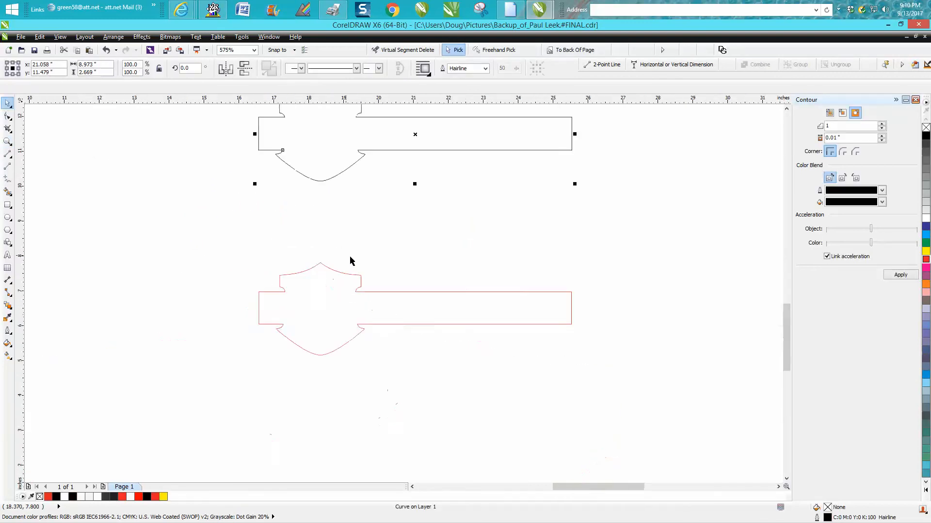
{"action": "left_click_drag", "start_coordinate": [235, 260], "coordinate": [606, 380]}
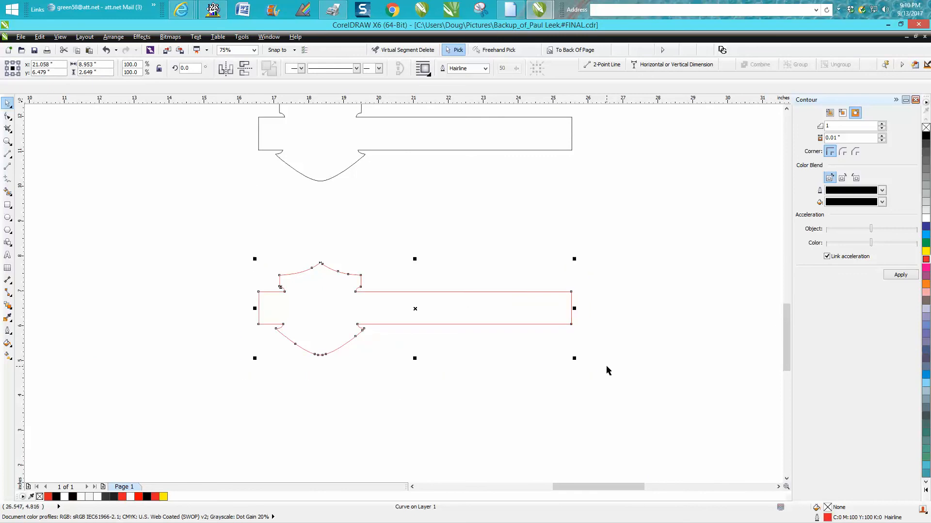
{"action": "key", "text": "Delete"}
{"action": "left_click", "coordinate": [534, 151]}
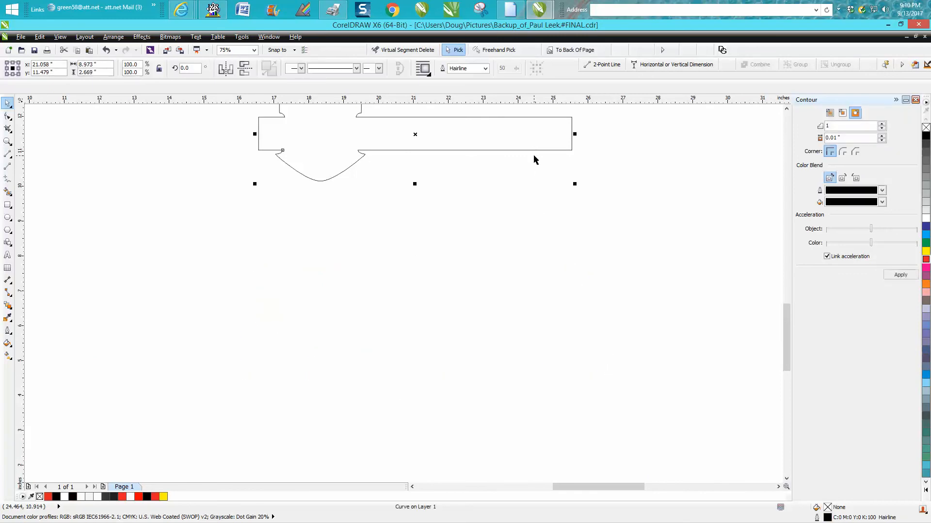
- Change the contour curve's outline colour to red in Outline Pen
{"action": "double_click", "coordinate": [827, 518]}
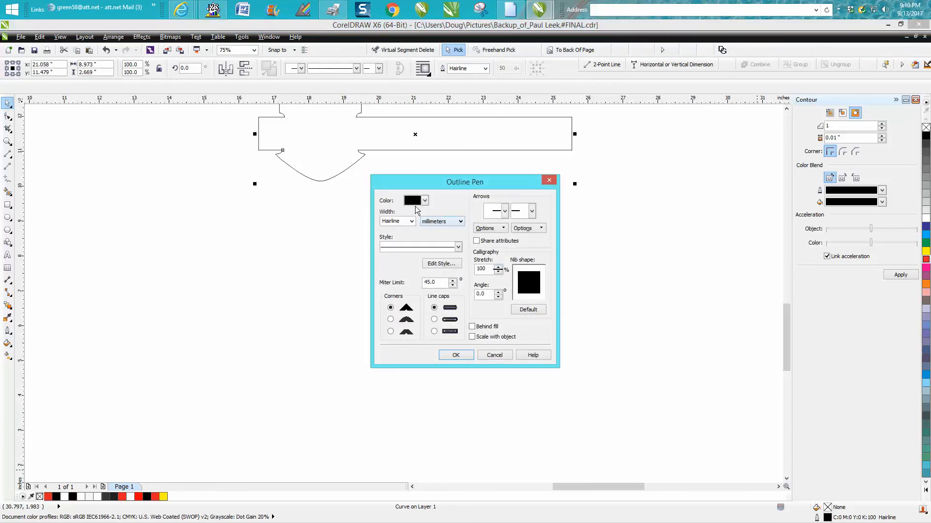
{"action": "left_click", "coordinate": [425, 200]}
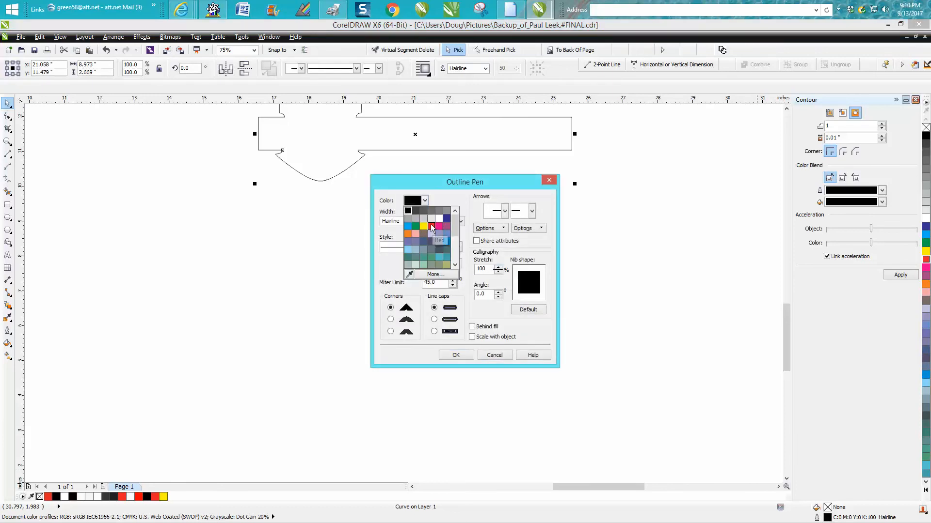
{"action": "left_click", "coordinate": [431, 226]}
{"action": "left_click", "coordinate": [456, 355]}
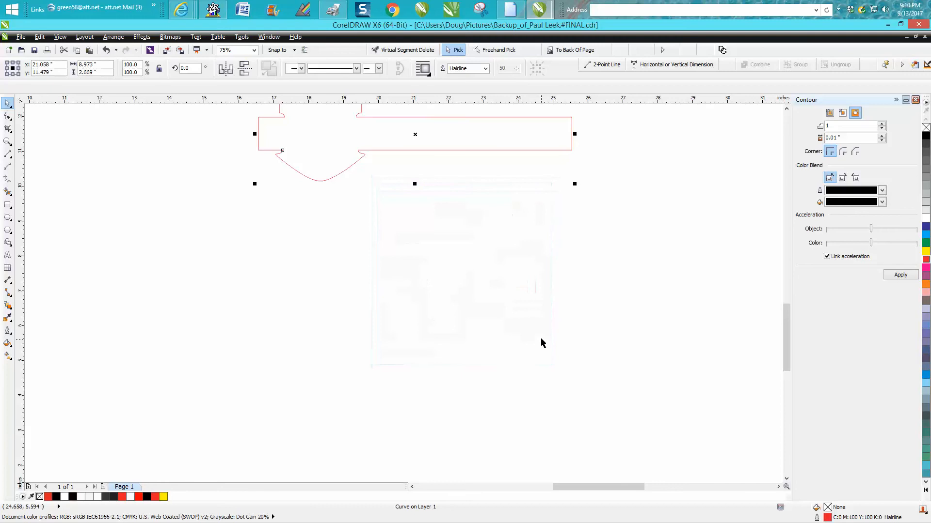
{"action": "scroll", "coordinate": [541, 330], "scroll_direction": "down", "scroll_amount": 1}
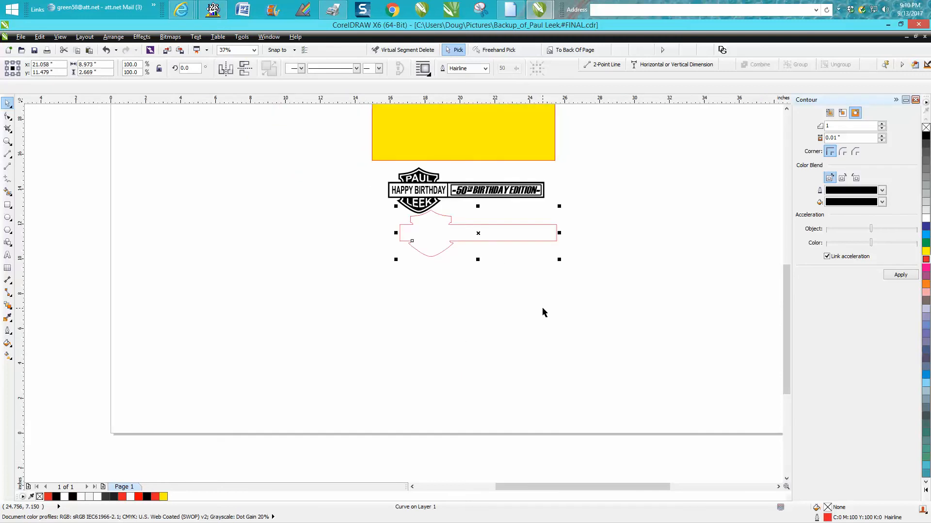
{"action": "key", "text": "Up"}
{"action": "key", "text": "ctrl+z"}
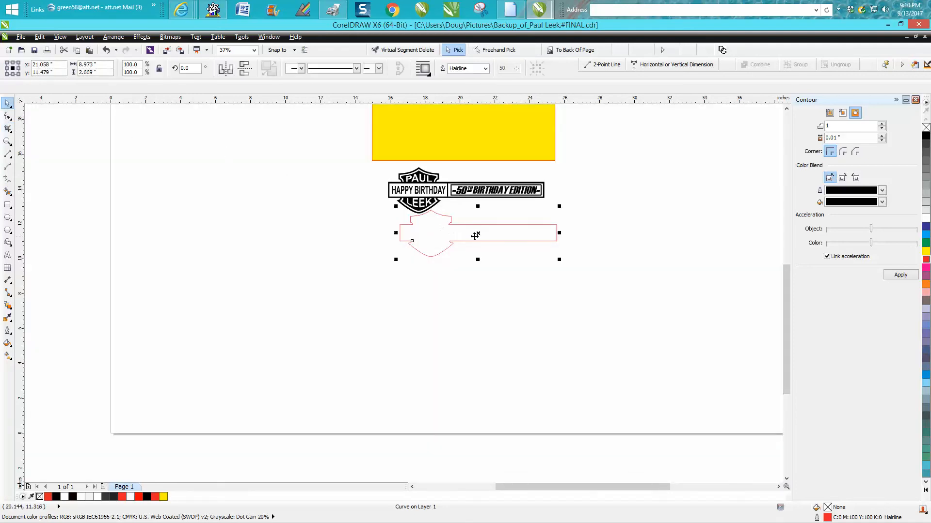
- Drag the red contour onto the logo and test the yellow rectangle behind it
{"action": "left_click_drag", "start_coordinate": [475, 236], "coordinate": [465, 191]}
{"action": "left_click", "coordinate": [8, 141]}
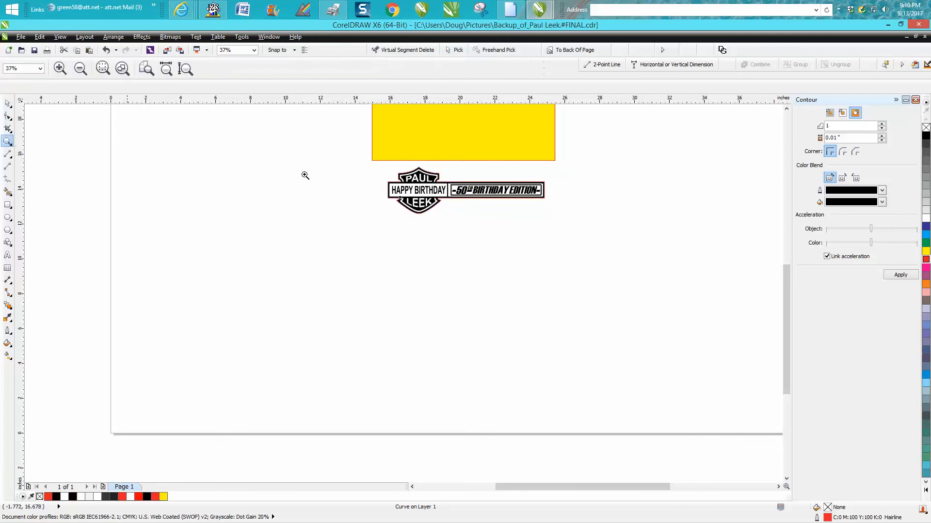
{"action": "left_click_drag", "start_coordinate": [365, 160], "coordinate": [590, 235]}
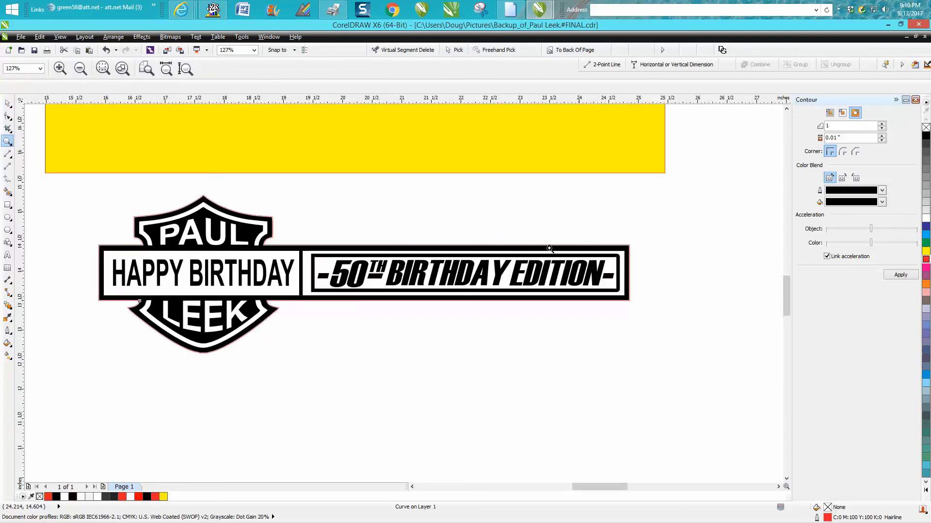
{"action": "left_click", "coordinate": [8, 104]}
{"action": "left_click_drag", "start_coordinate": [276, 154], "coordinate": [274, 357]}
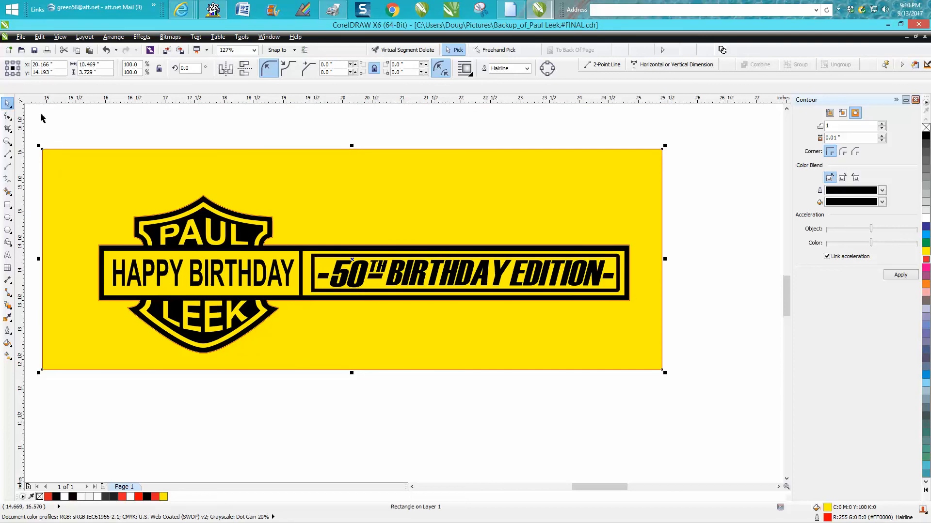
- Move the yellow rectangle back below the logo and select the whole banner group
{"action": "scroll", "coordinate": [361, 205], "scroll_direction": "down", "scroll_amount": 2}
{"action": "left_click_drag", "start_coordinate": [361, 205], "coordinate": [387, 319]}
{"action": "left_click", "coordinate": [7, 141]}
{"action": "left_click_drag", "start_coordinate": [279, 200], "coordinate": [456, 259]}
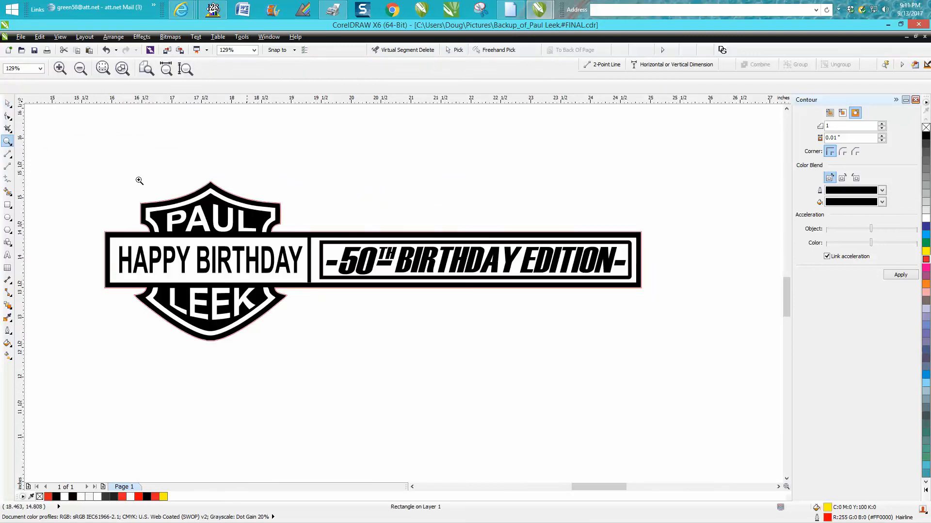
{"action": "left_click", "coordinate": [9, 105]}
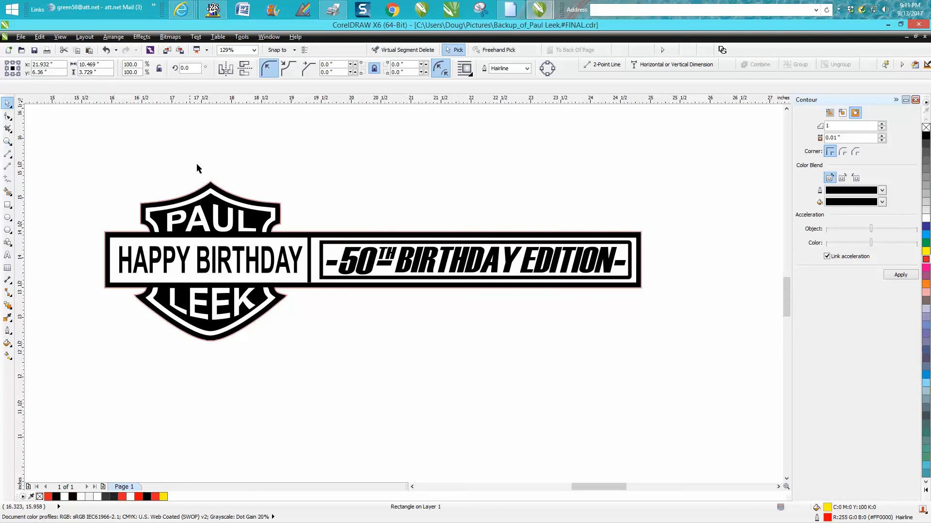
{"action": "left_click", "coordinate": [267, 206]}
{"action": "scroll", "coordinate": [363, 268], "scroll_direction": "down", "scroll_amount": 2}
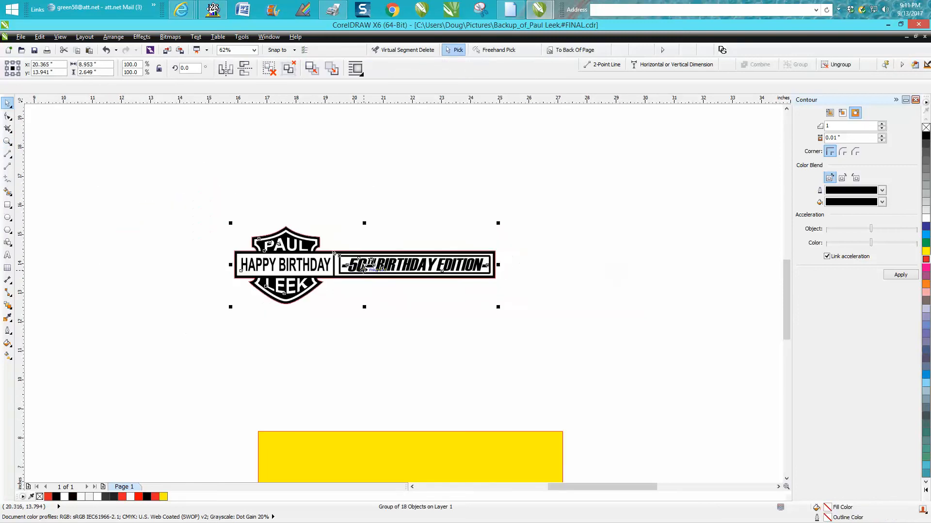
- Ungroup all of the banner group and move its 18 objects back onto the red contour
{"action": "key", "text": "Down"}
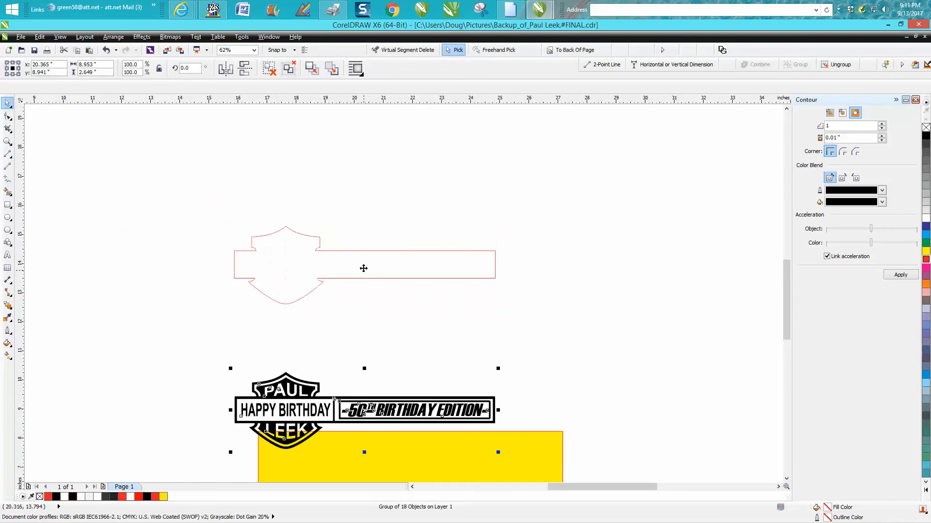
{"action": "left_click", "coordinate": [115, 38]}
{"action": "left_click", "coordinate": [131, 122]}
{"action": "left_click", "coordinate": [209, 349]}
{"action": "left_click_drag", "start_coordinate": [210, 350], "coordinate": [527, 467]}
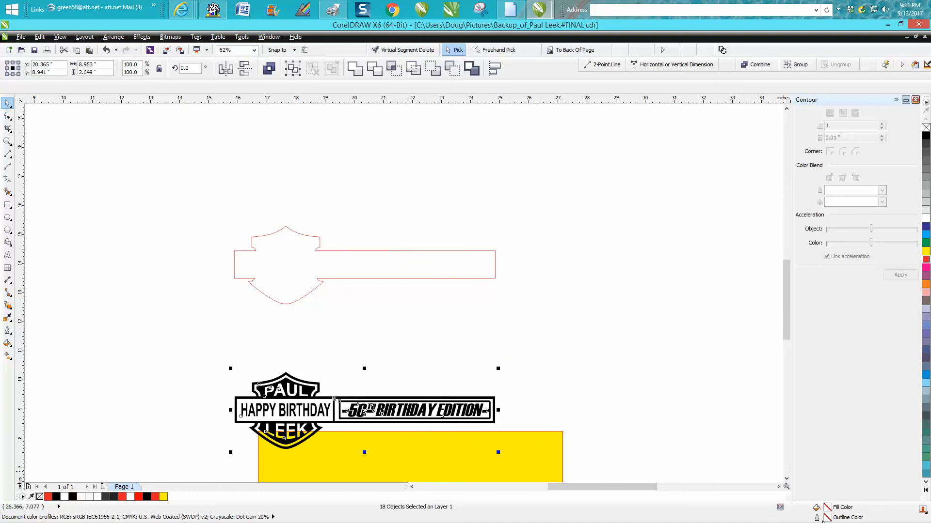
{"action": "key", "text": "Up"}
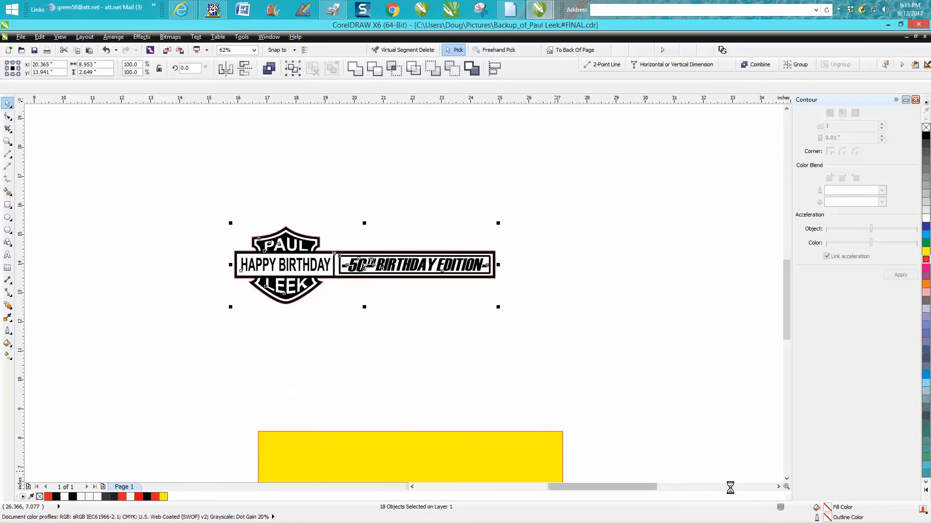
- Delete the yellow rectangle and zoom in on the finished logo
{"action": "left_click", "coordinate": [498, 443]}
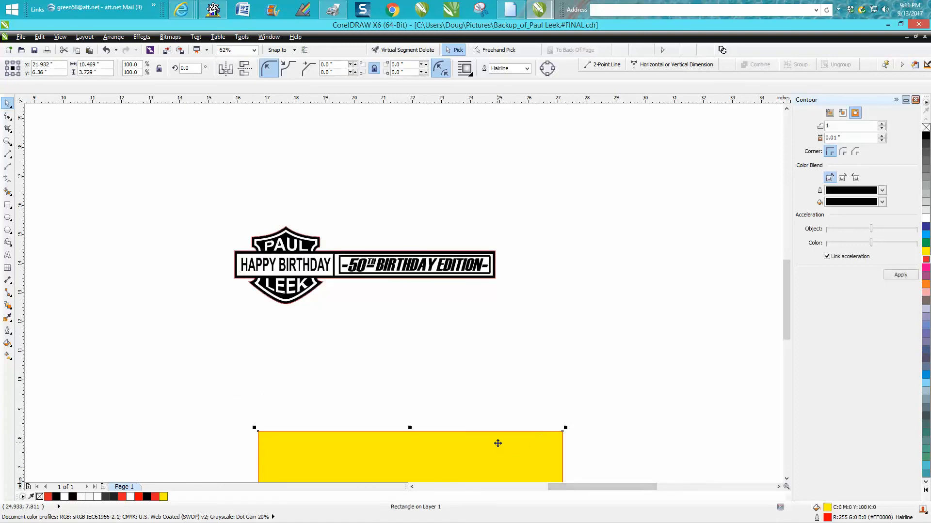
{"action": "key", "text": "Delete"}
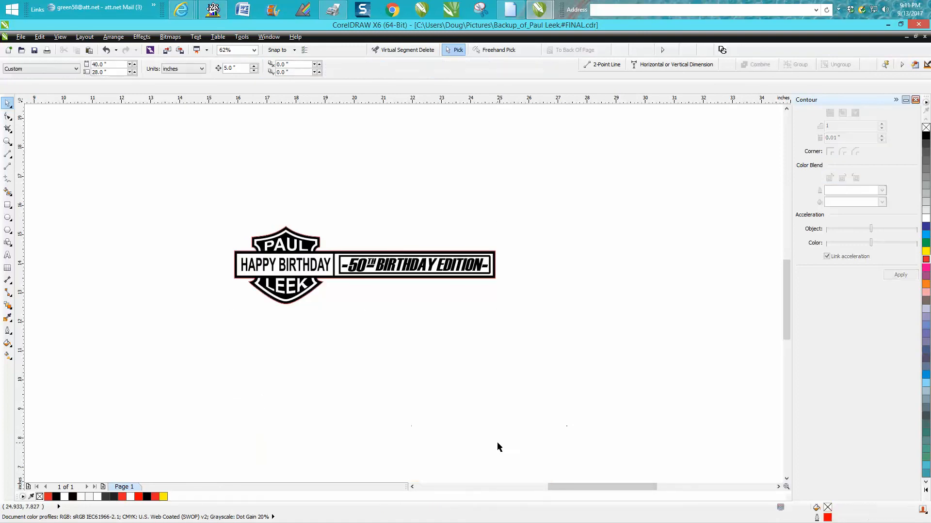
{"action": "left_click", "coordinate": [7, 141]}
{"action": "left_click_drag", "start_coordinate": [216, 217], "coordinate": [556, 346]}
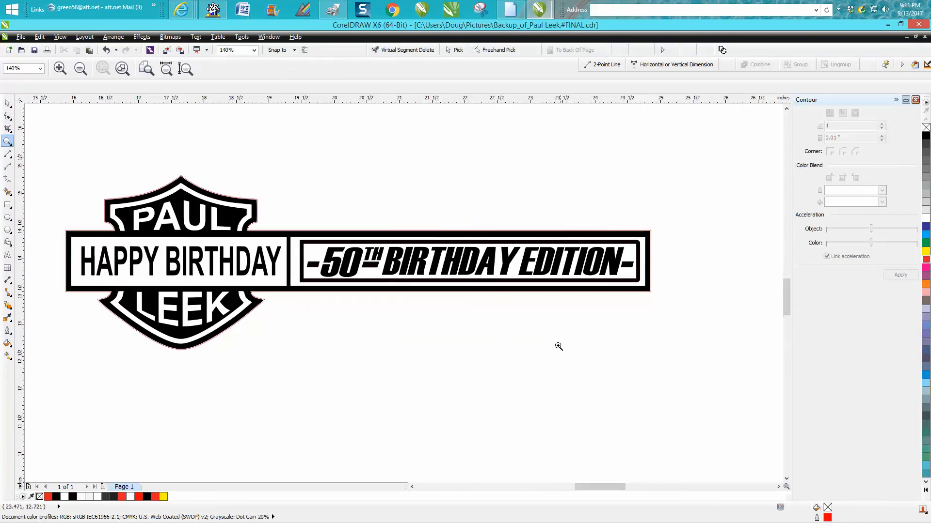